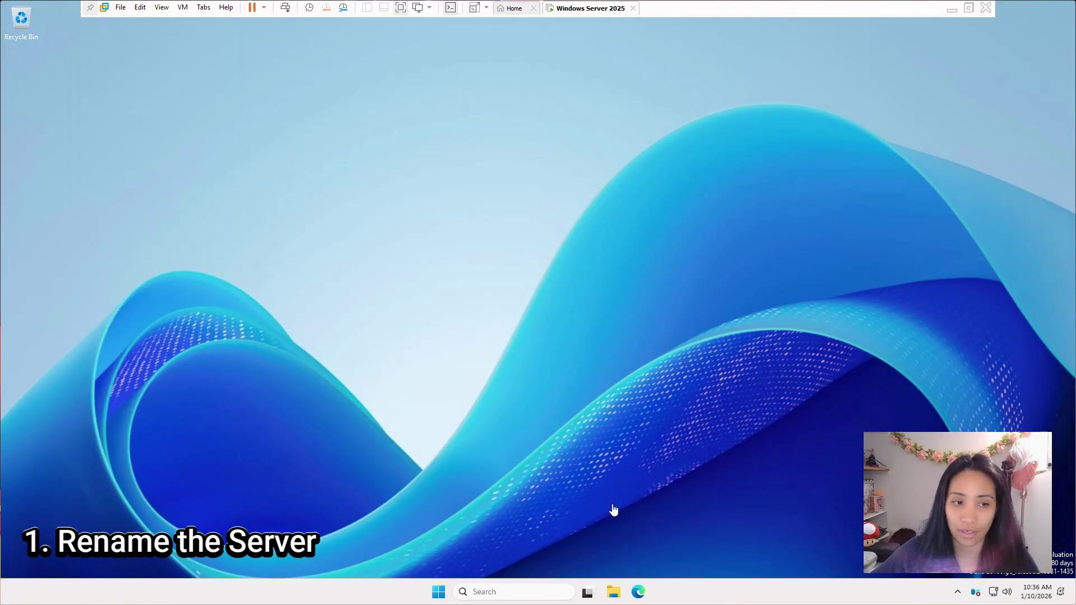
# Step: Open This PC's properties and reach System Properties' Computer Name tab showing WORKGROUP
pyautogui.click(622, 593)
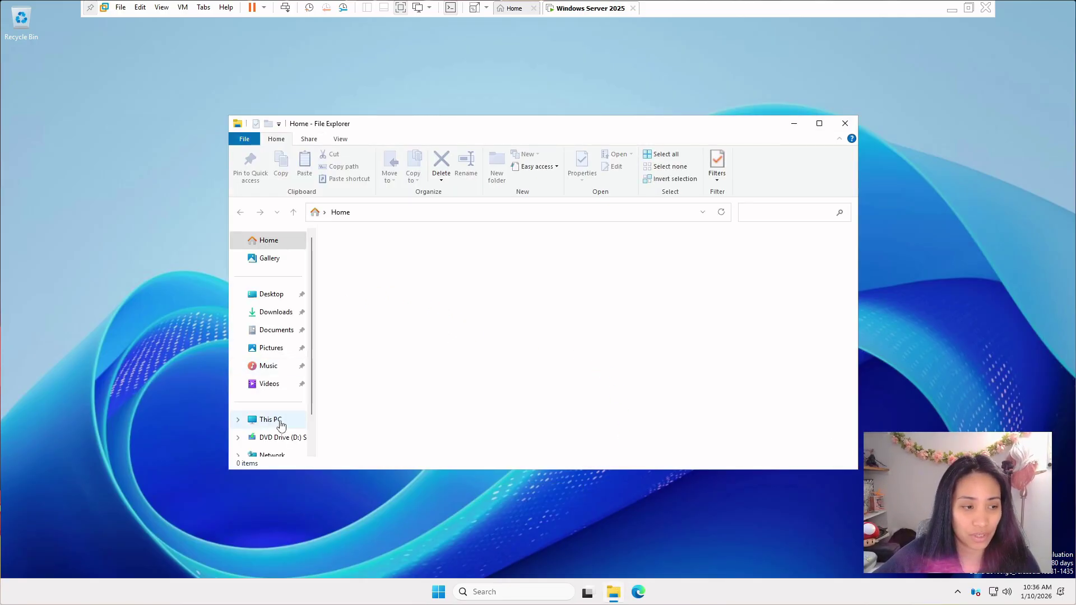
pyautogui.rightClick(282, 424)
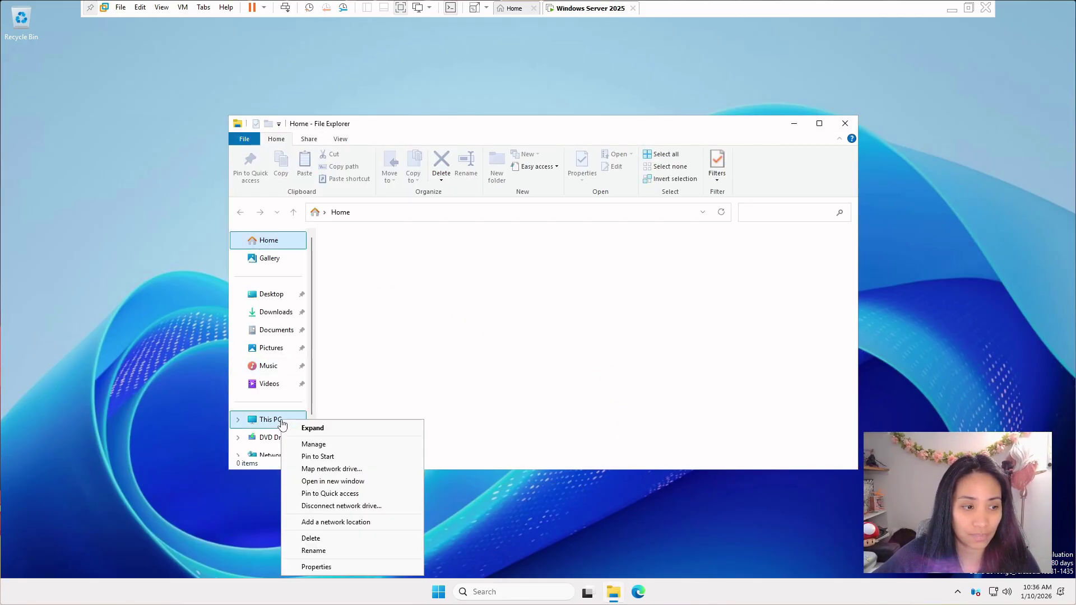
pyautogui.click(326, 567)
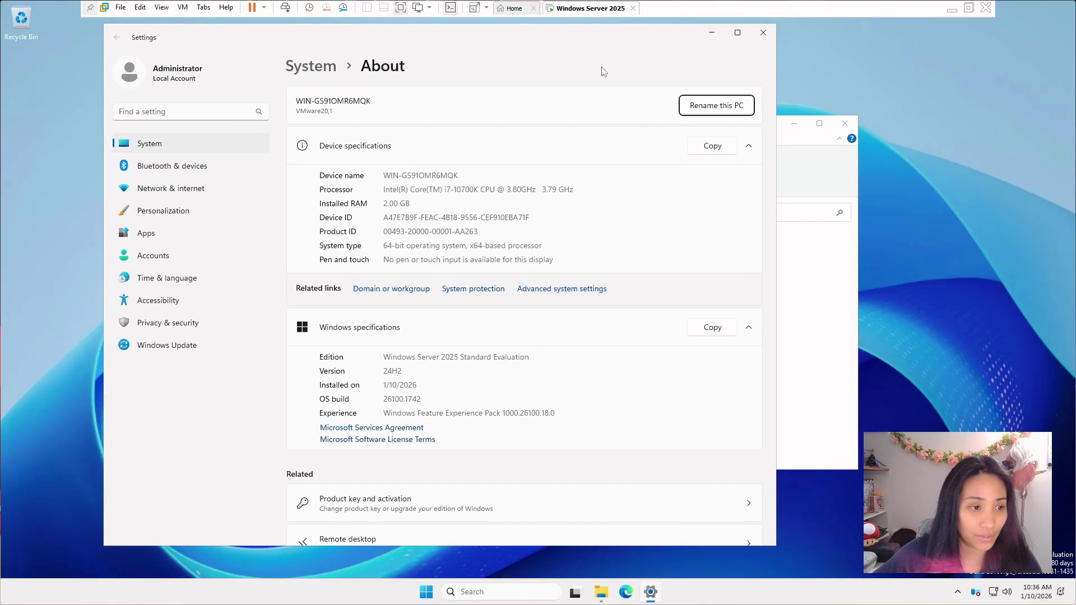
pyautogui.scroll(-2, 650, 287)
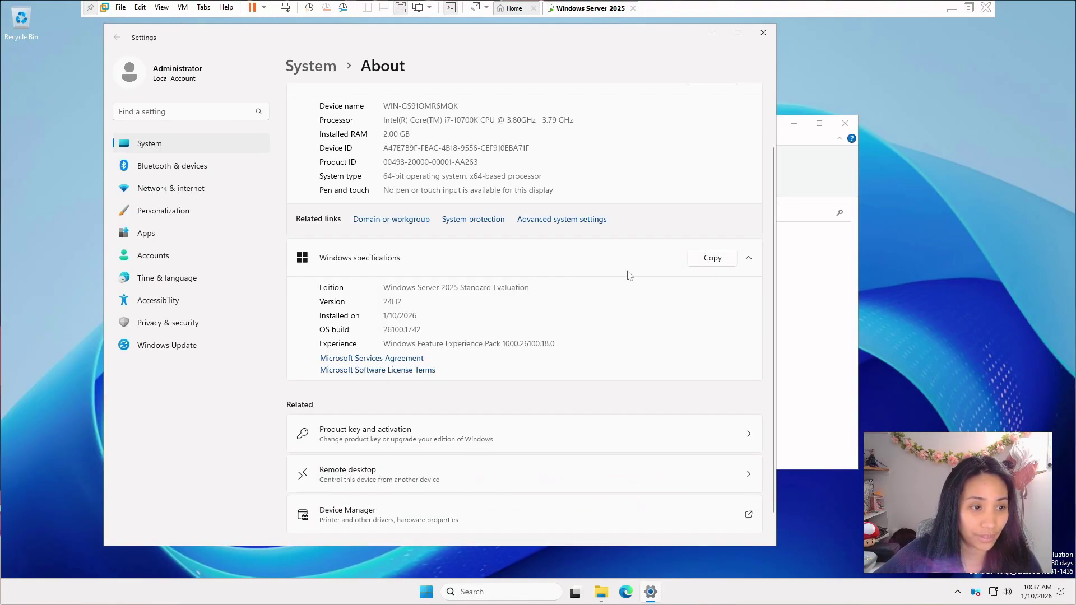
pyautogui.click(580, 219)
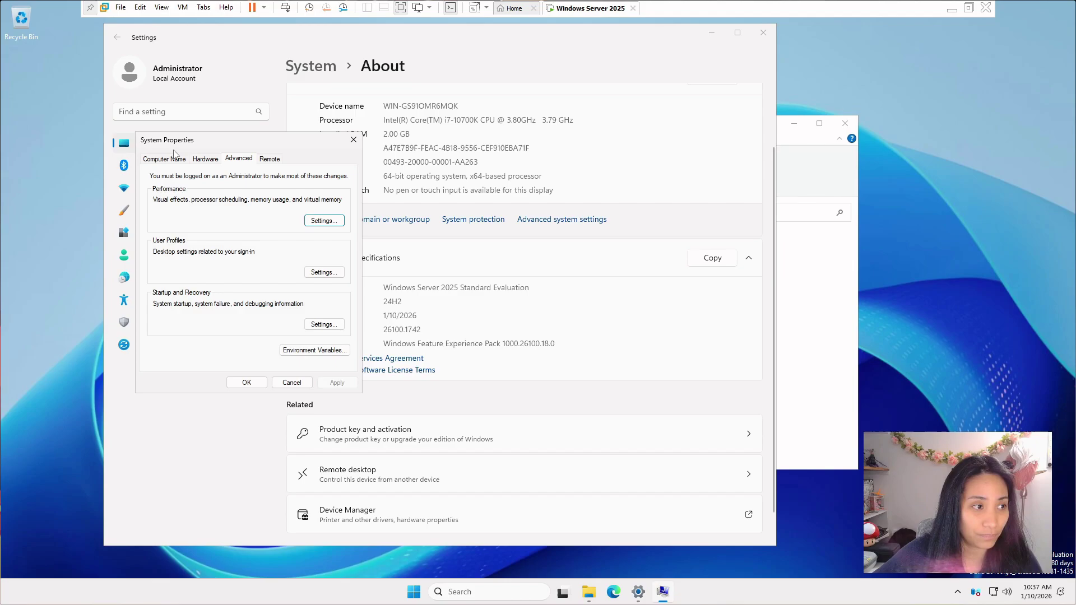
pyautogui.click(162, 160)
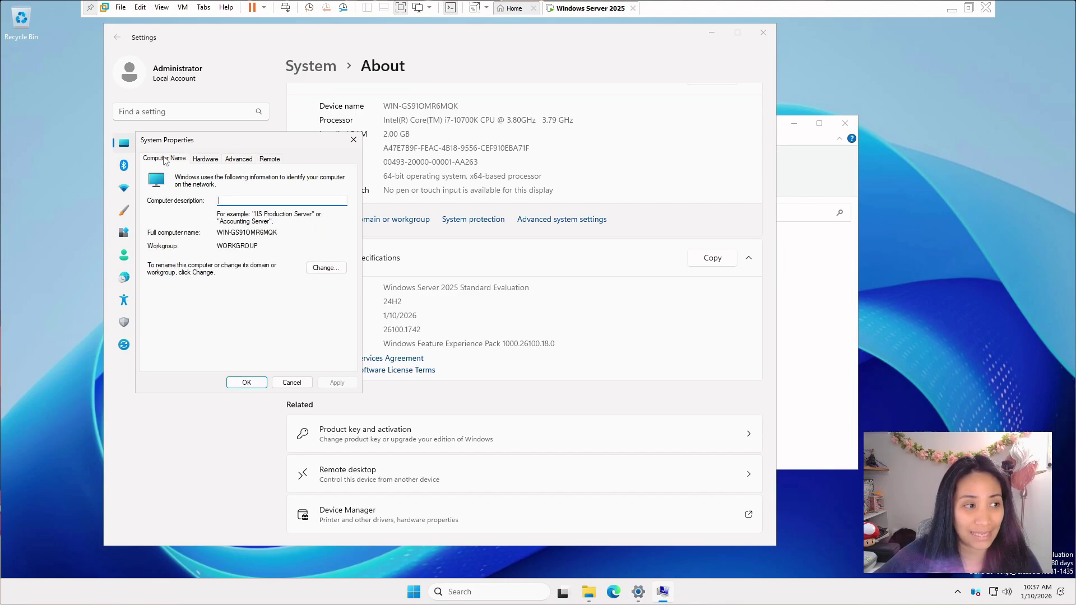
# Step: Replace the existing computer name with FileServer01 in the Computer Name Changes dialog
pyautogui.click(326, 268)
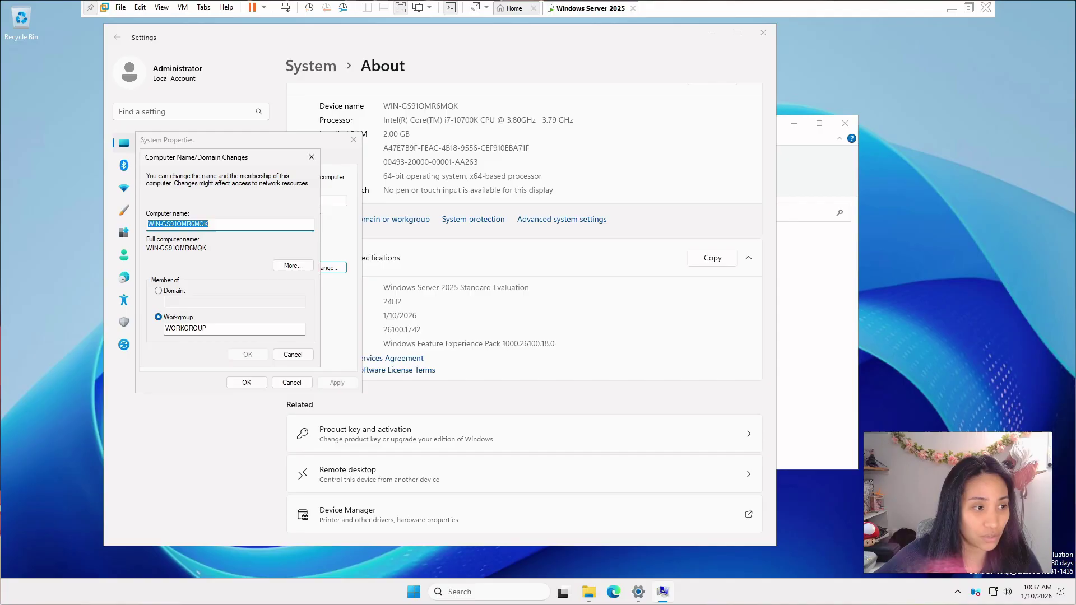
pyautogui.press('End')
pyautogui.hotkey('shift', 'Home')
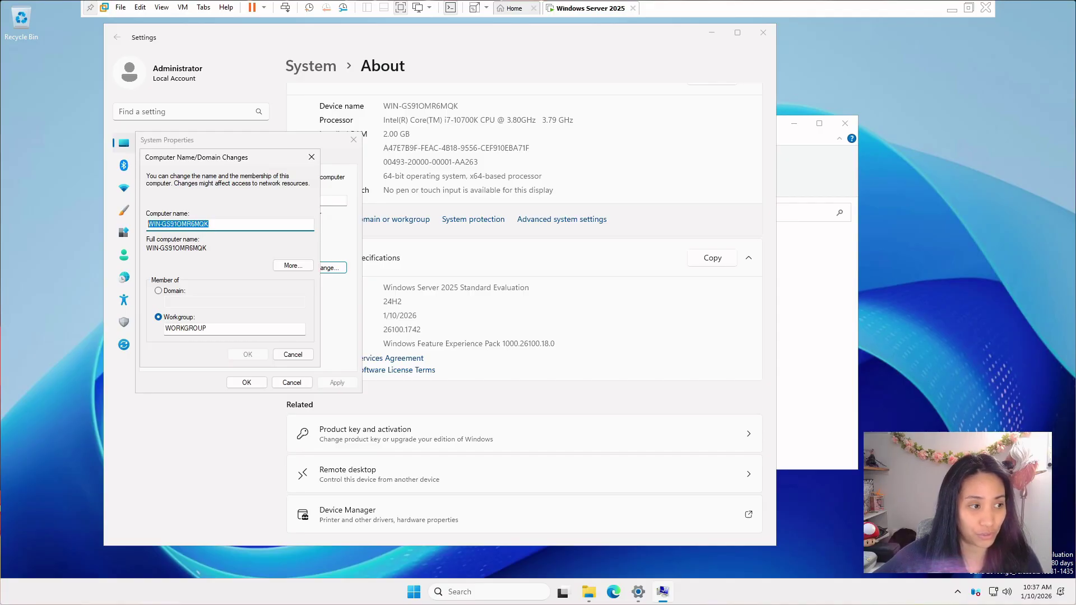
pyautogui.moveTo(233, 166); pyautogui.dragTo(498, 171)
pyautogui.press('End')
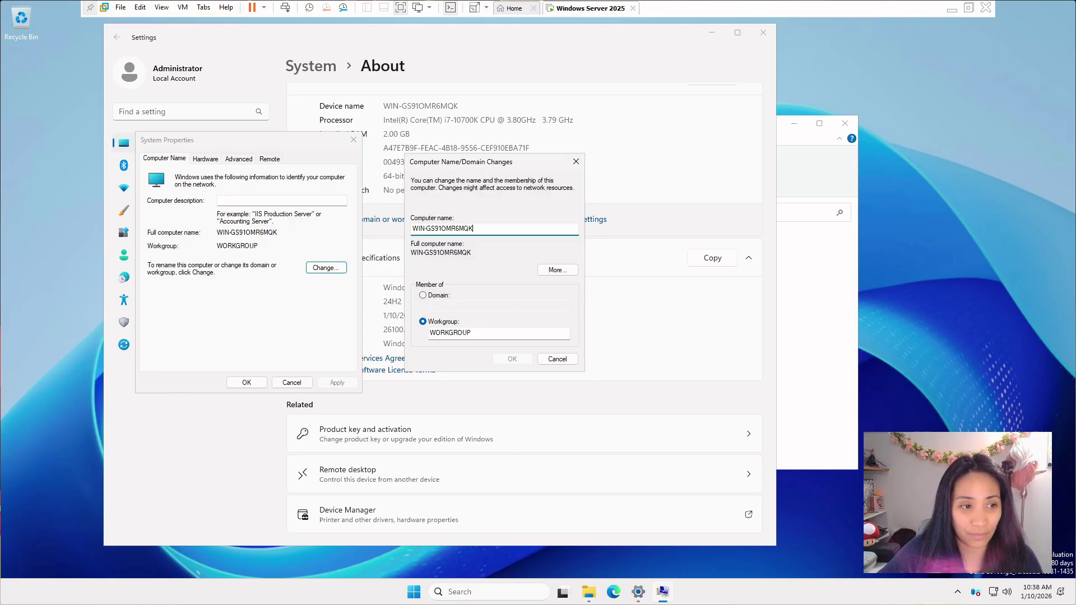
pyautogui.moveTo(473, 229); pyautogui.dragTo(361, 228)
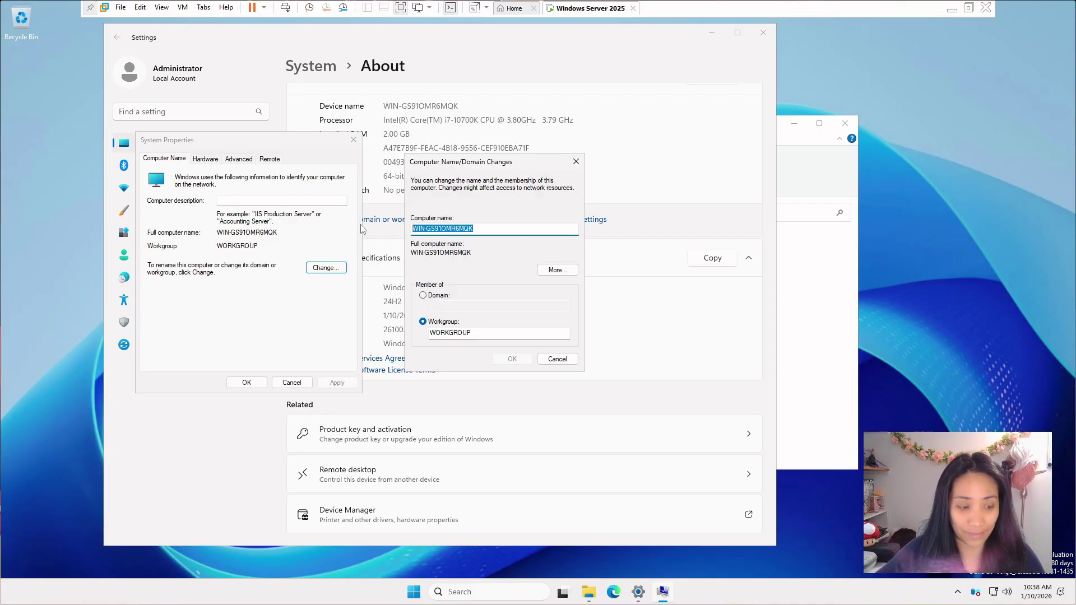
pyautogui.write('ZF')
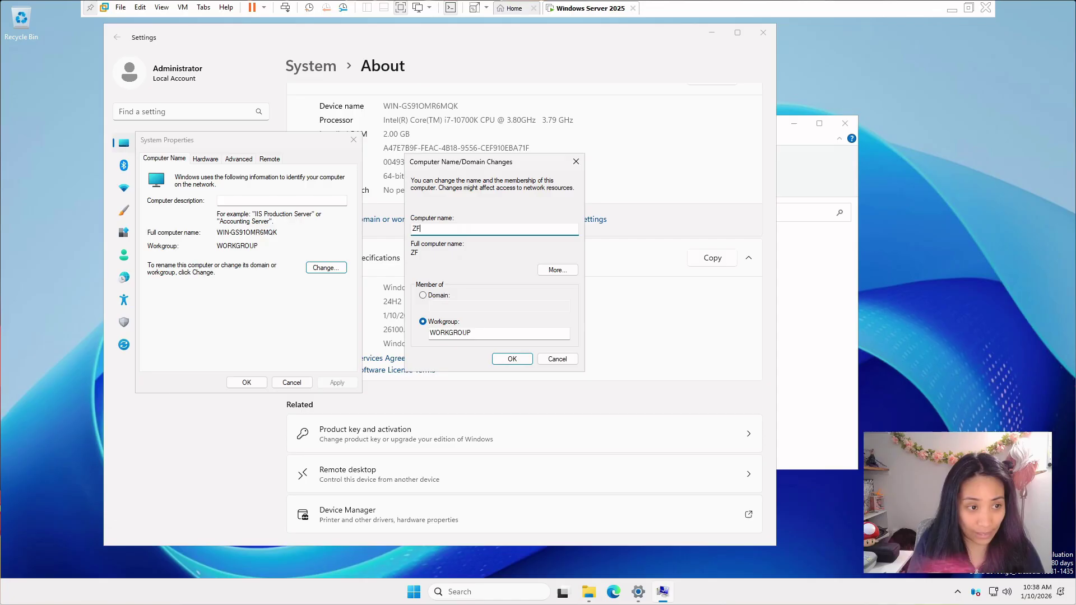
pyautogui.press('BackSpace')
pyautogui.write('File')
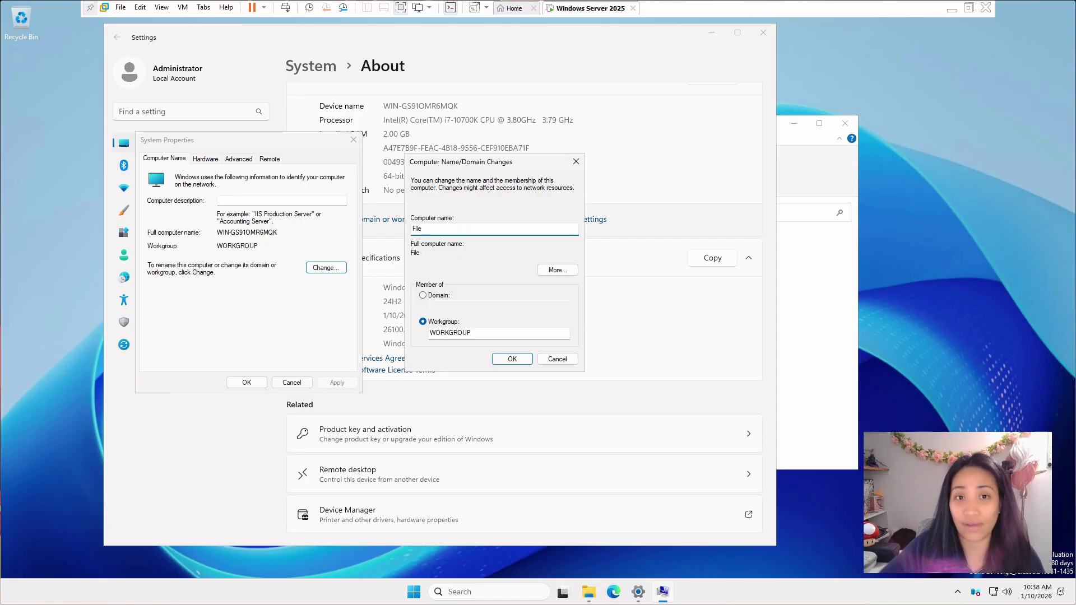
pyautogui.write('Se')
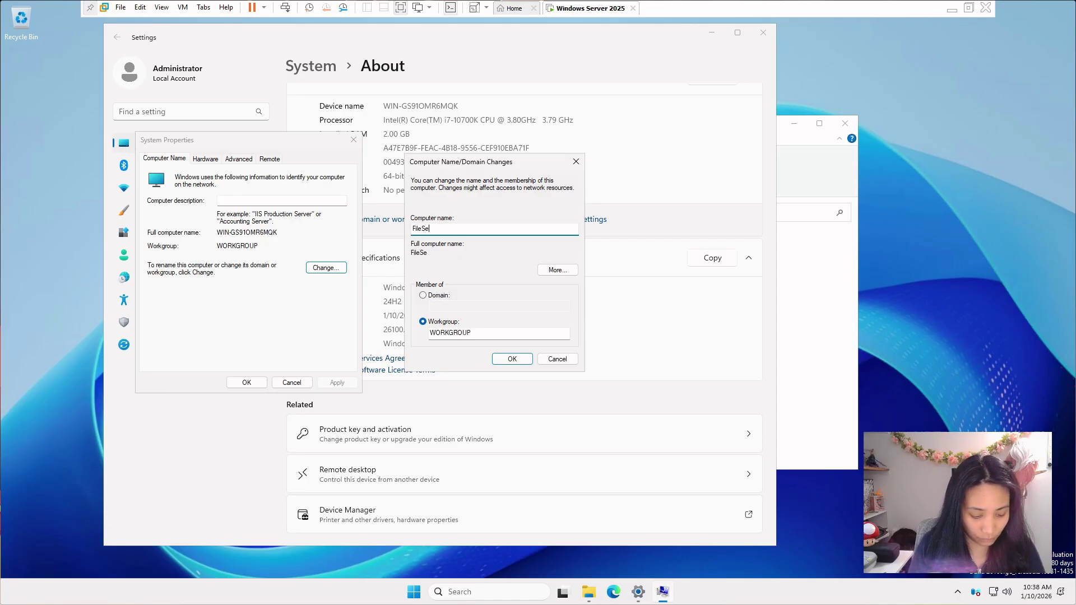
pyautogui.write('rver01')
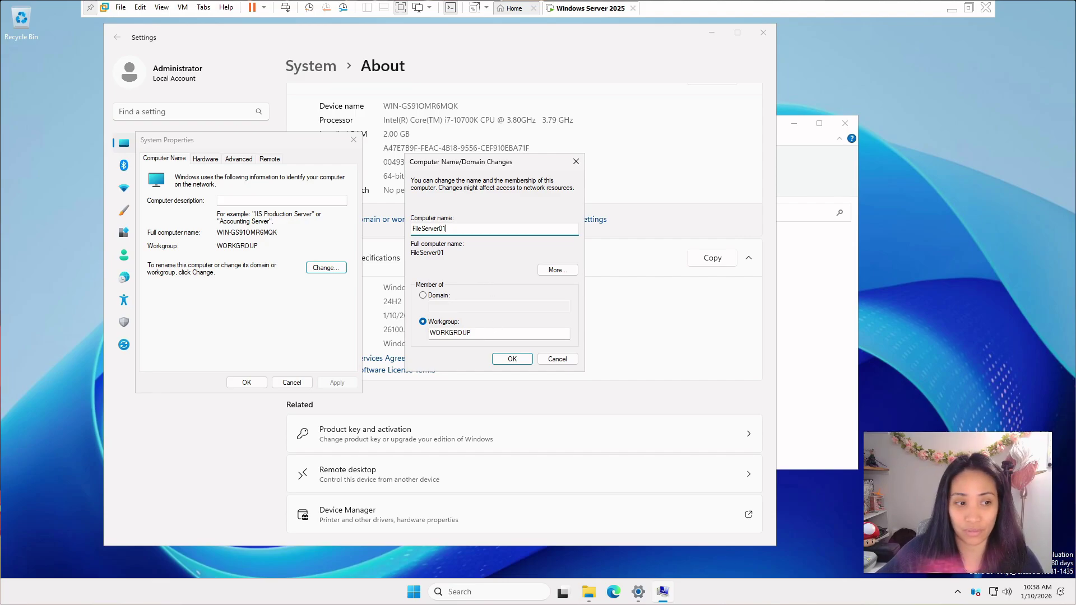
# Step: Confirm the new name, close System Properties and restart the server now
pyautogui.click(512, 359)
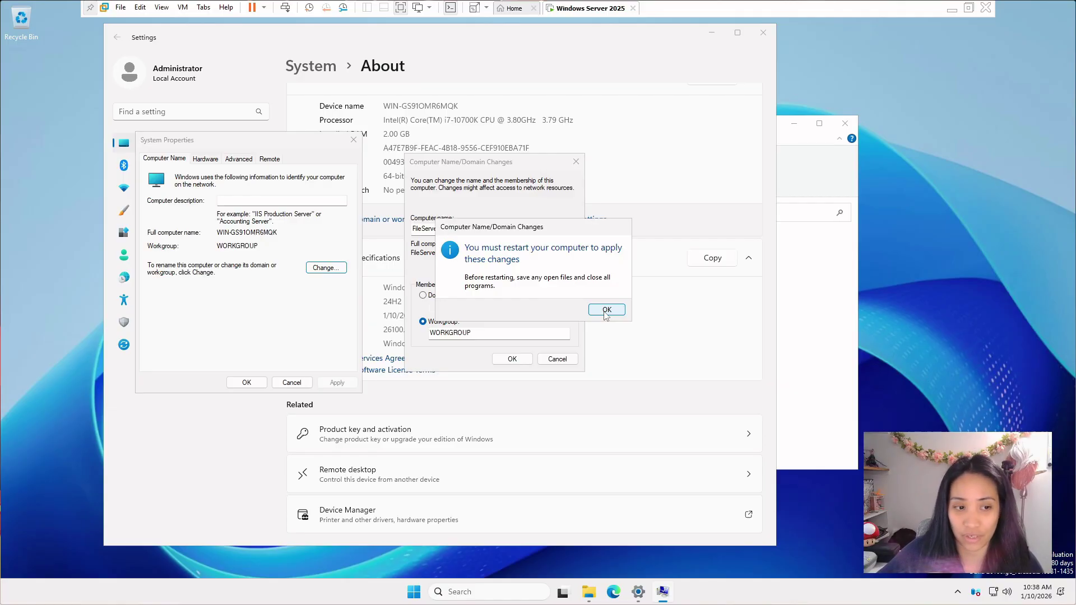
pyautogui.click(606, 310)
pyautogui.click(246, 382)
pyautogui.click(551, 307)
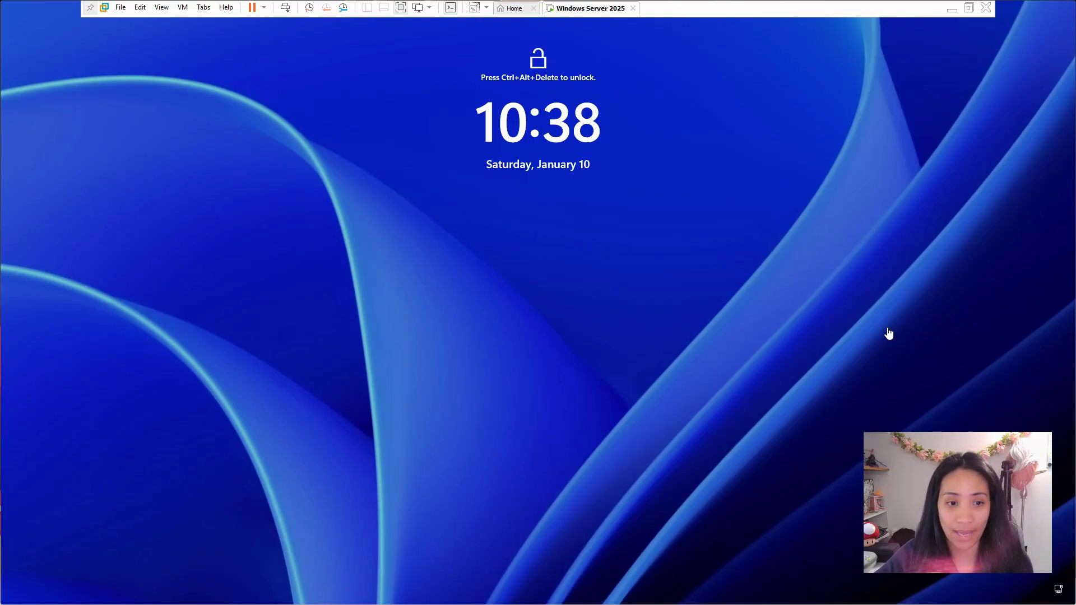
# Step: Sign back in as Administrator with the account password after the restart
pyautogui.click(902, 289)
pyautogui.press('ctrl+alt+Insert')
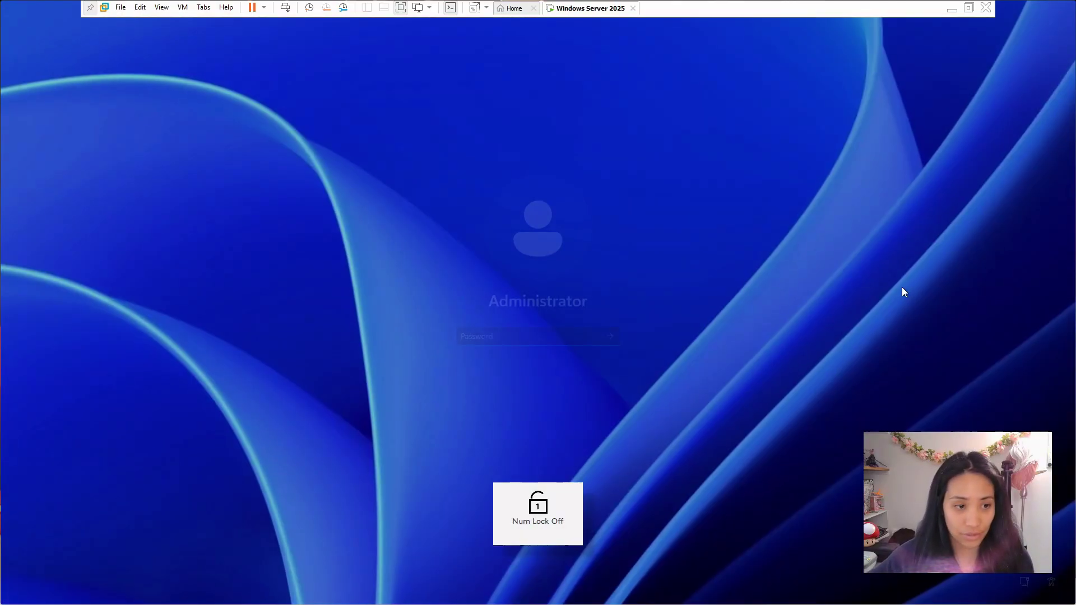
pyautogui.write('*********')
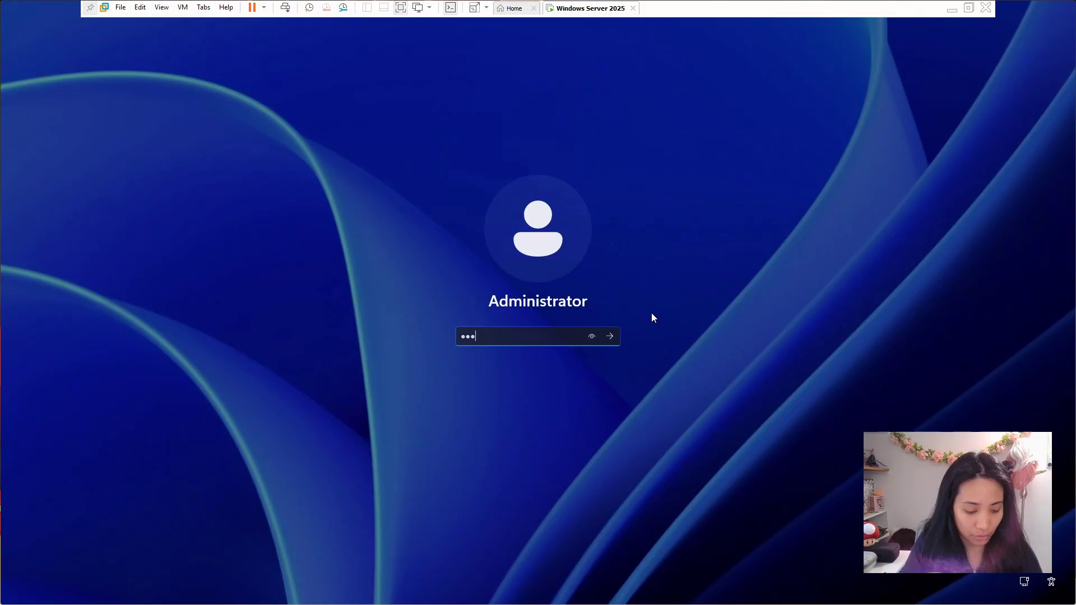
pyautogui.press('Return')
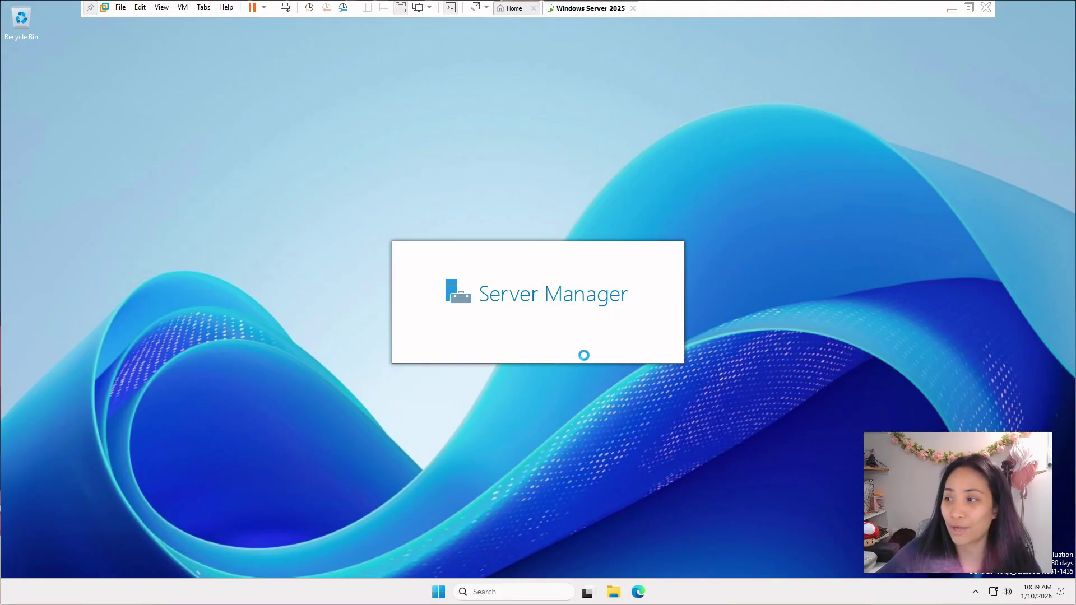
# Step: Open Command Prompt and run hostname to verify the FileServer01 name
pyautogui.click(515, 592)
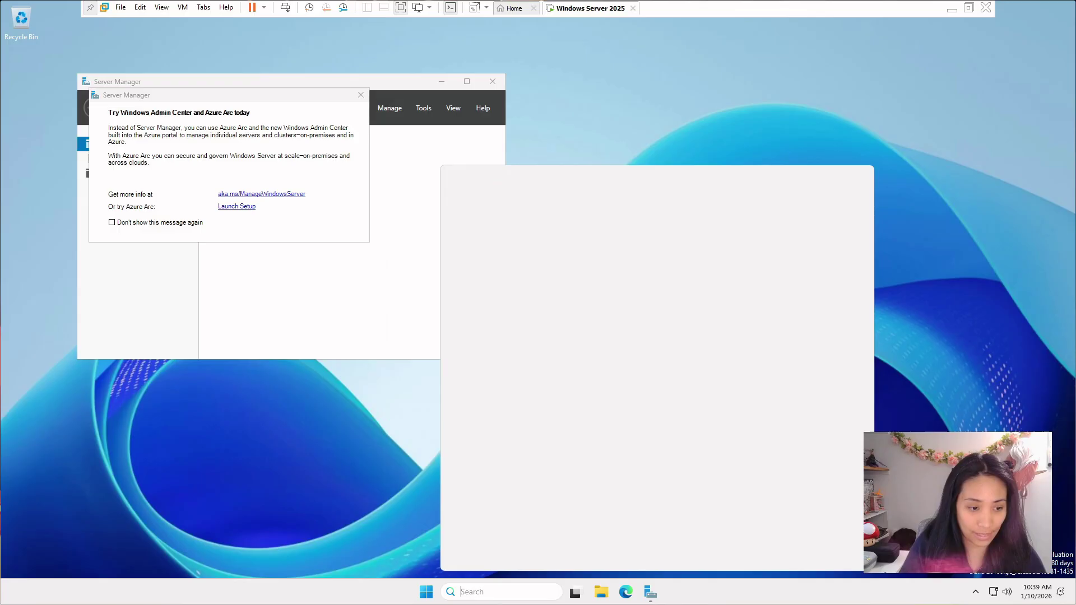
pyautogui.write('cmd')
pyautogui.press('Return')
pyautogui.write('hostname')
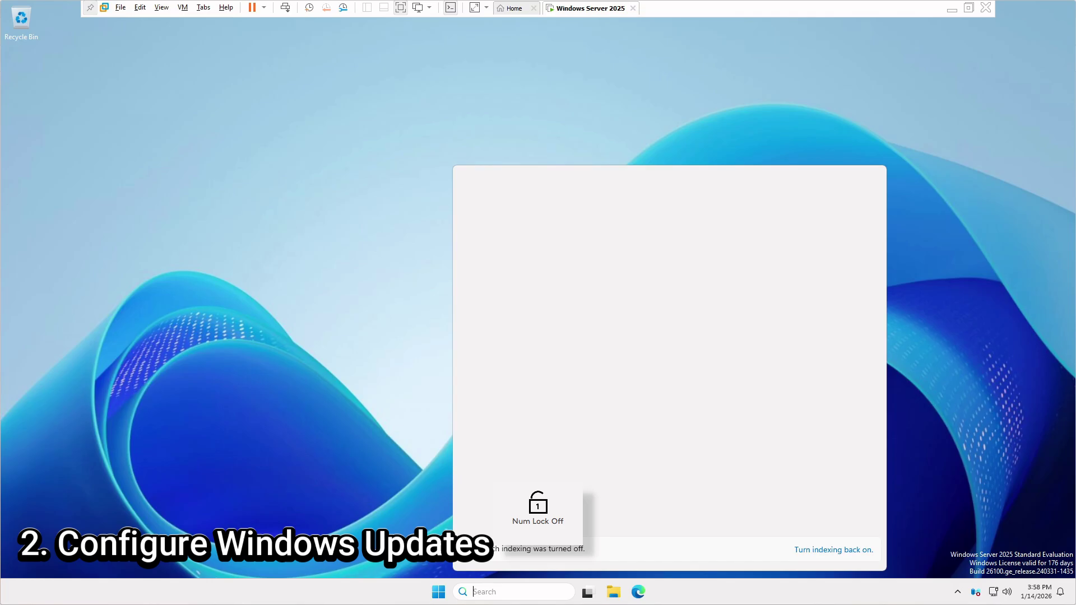
# Step: Open the Settings app from search and go to its Windows Update page
pyautogui.write('settings')
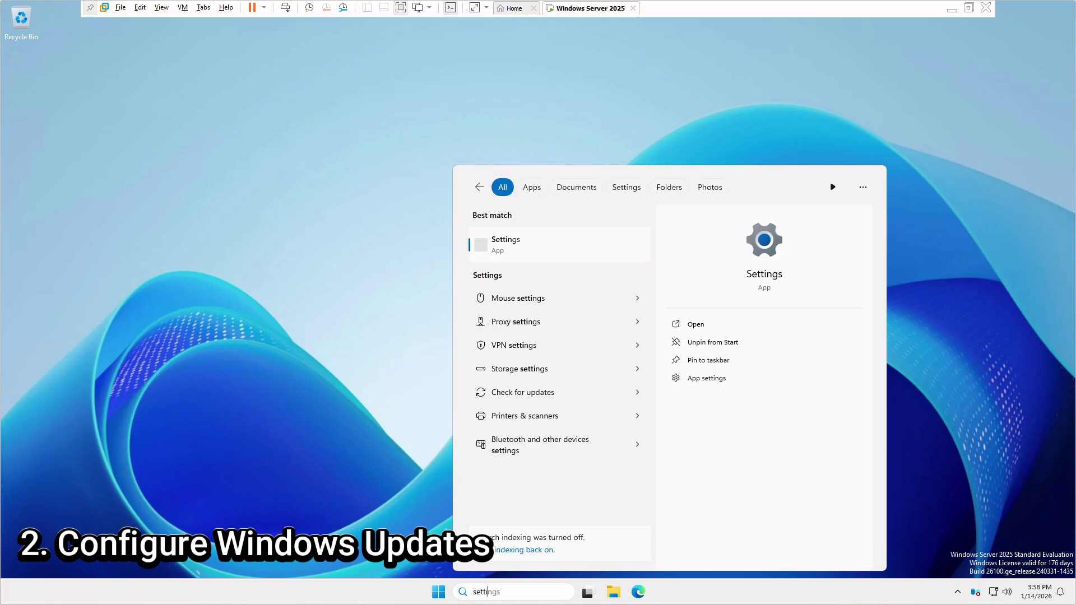
pyautogui.press('Return')
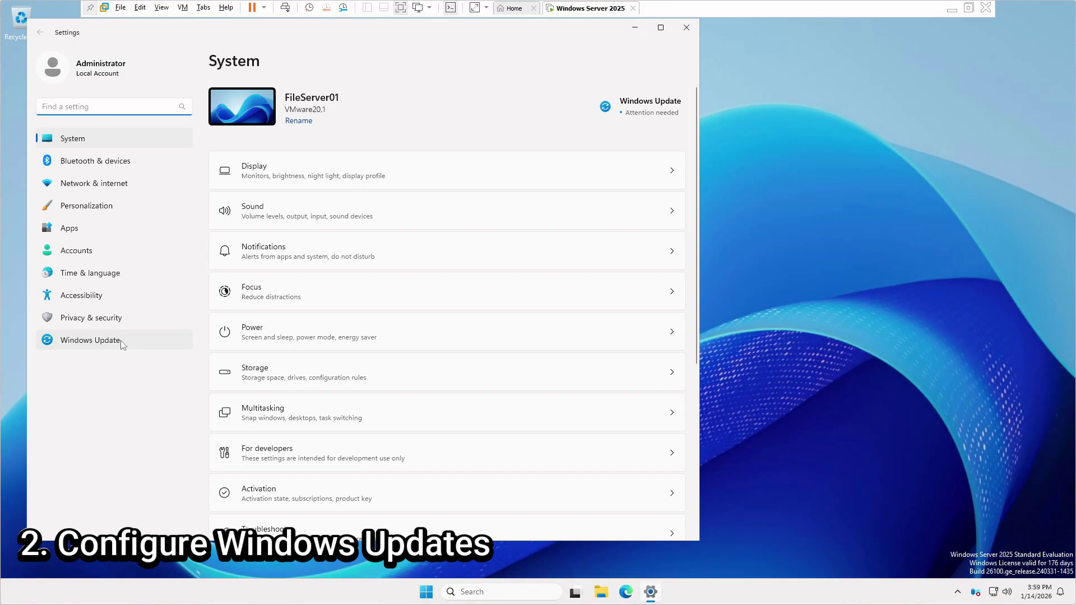
pyautogui.click(122, 345)
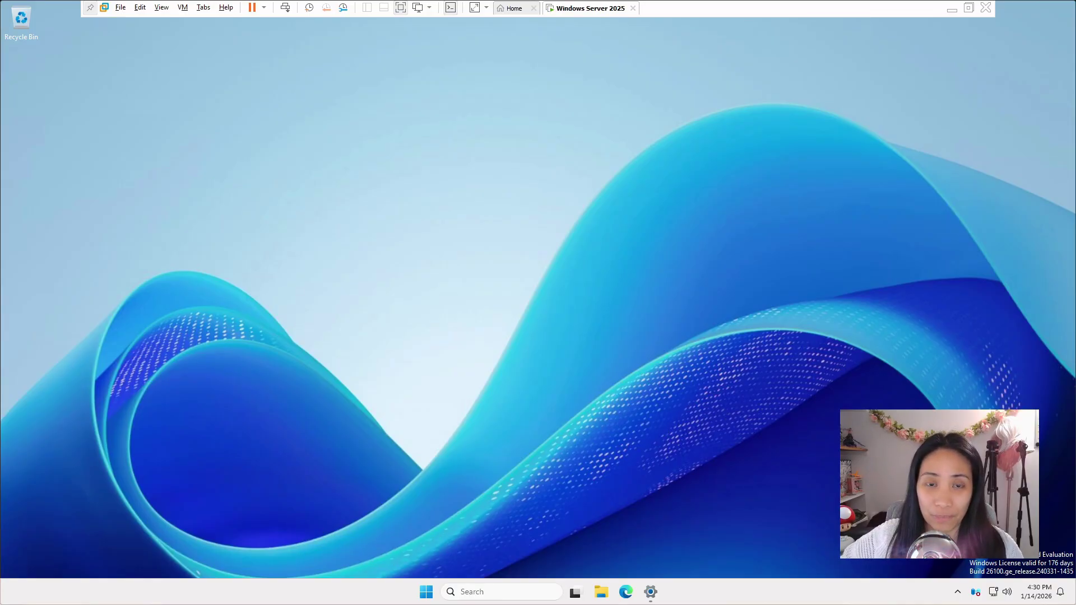
pyautogui.press('Num_Lock')
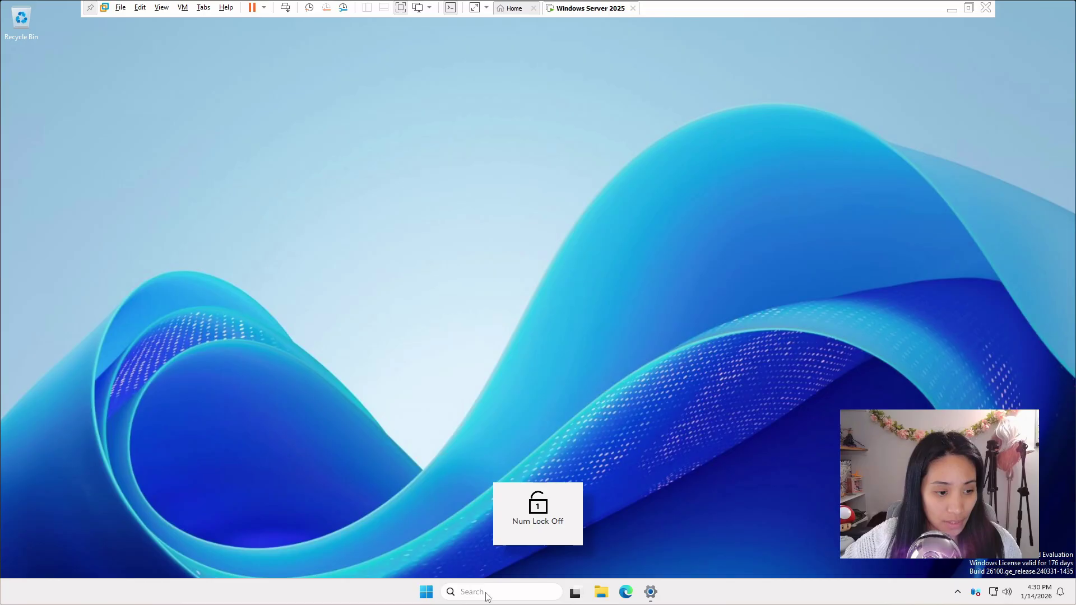
pyautogui.click(477, 593)
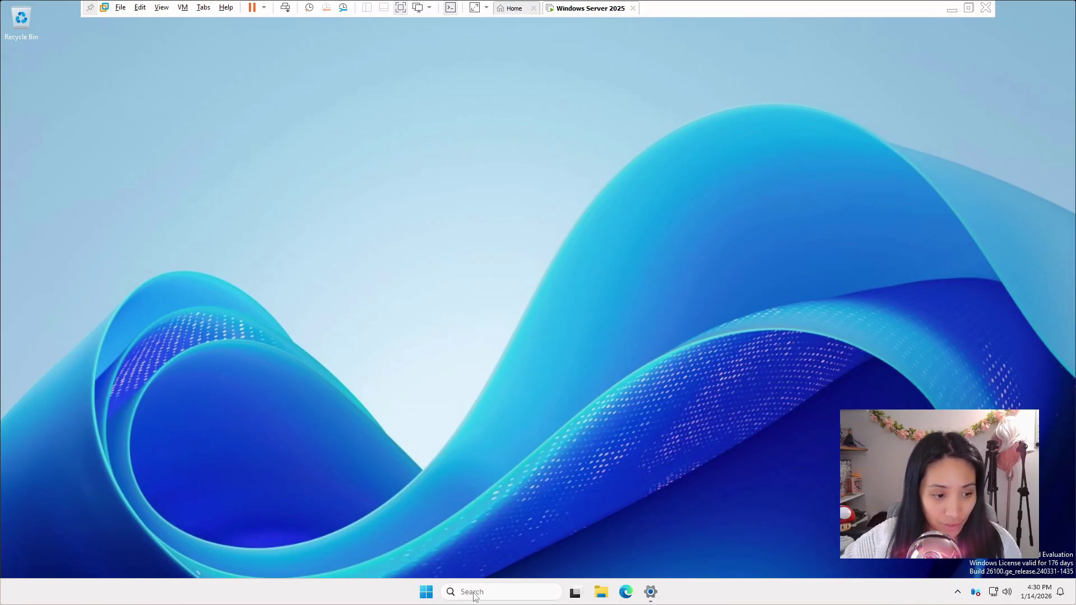
pyautogui.write('server Manager')
pyautogui.click(506, 245)
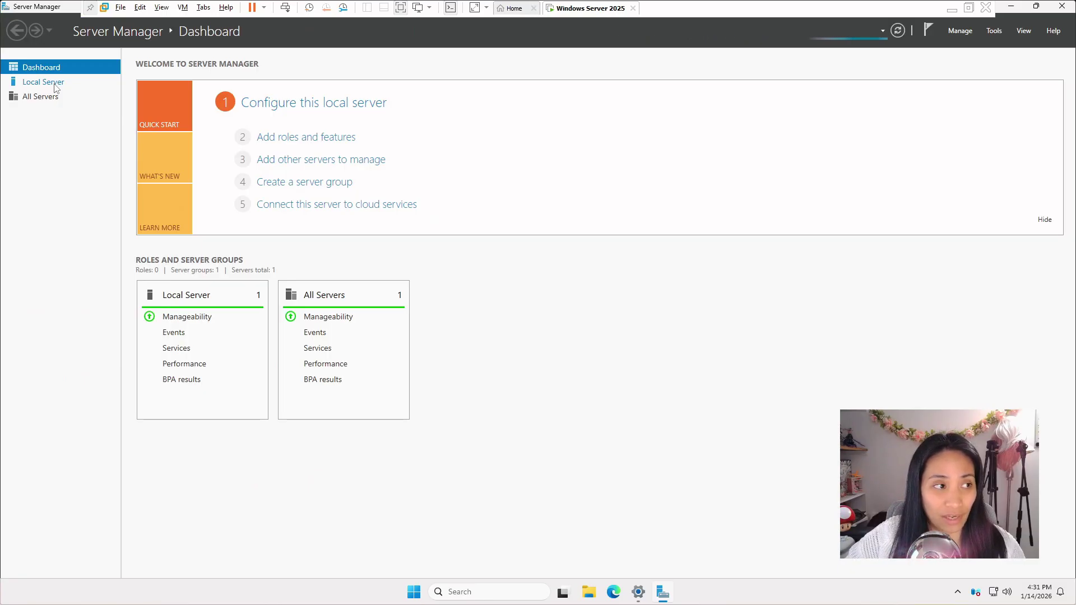
pyautogui.click(55, 84)
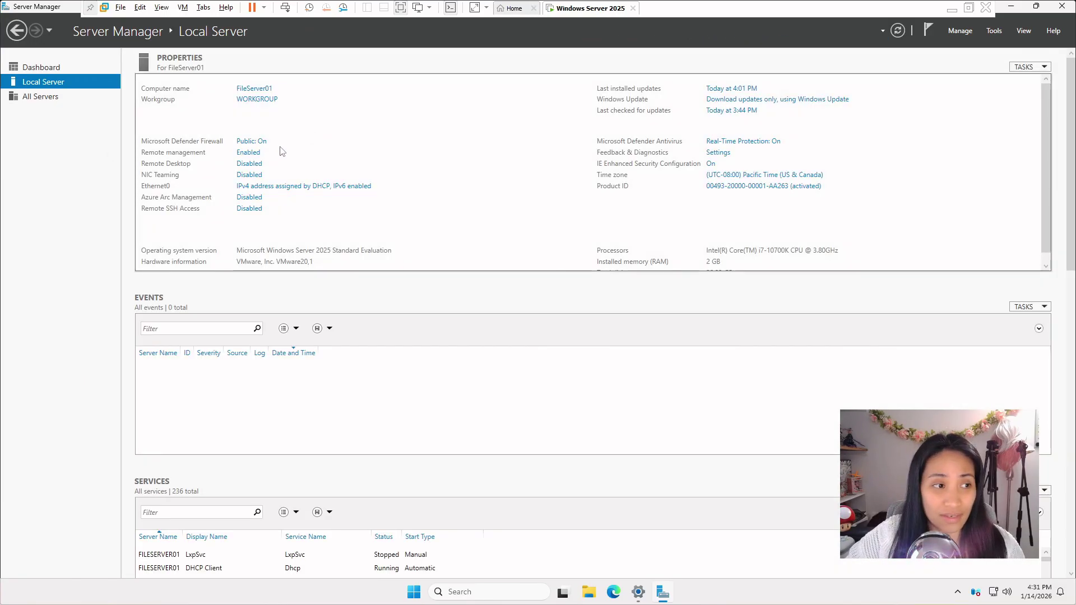
pyautogui.click(247, 153)
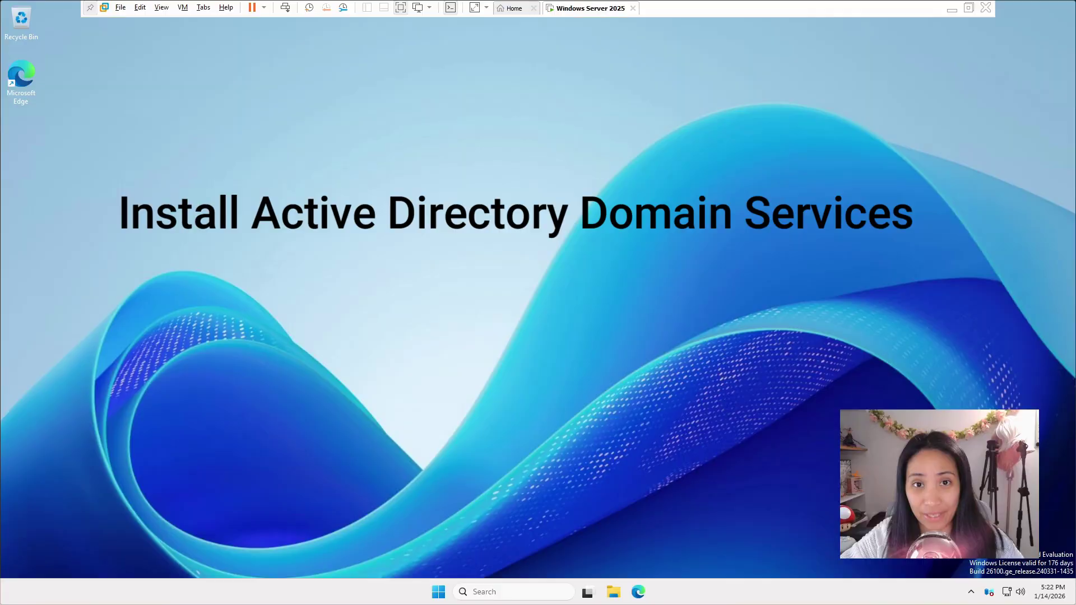
# Step: Launch Server Manager and open the Add Roles and Features wizard
pyautogui.click(511, 592)
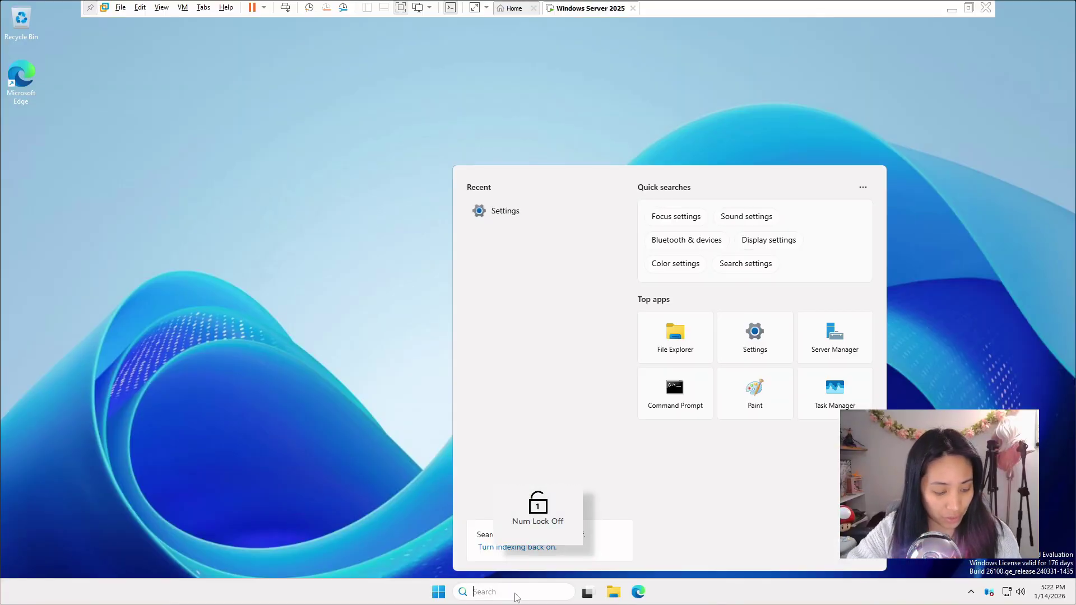
pyautogui.write('server Manager')
pyautogui.press('Return')
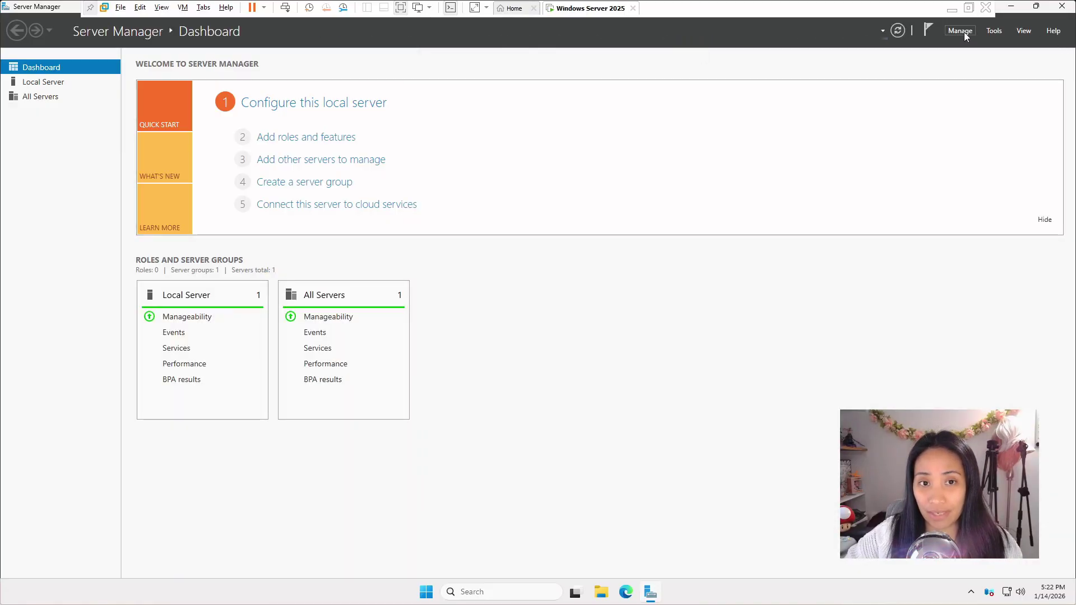
pyautogui.click(966, 35)
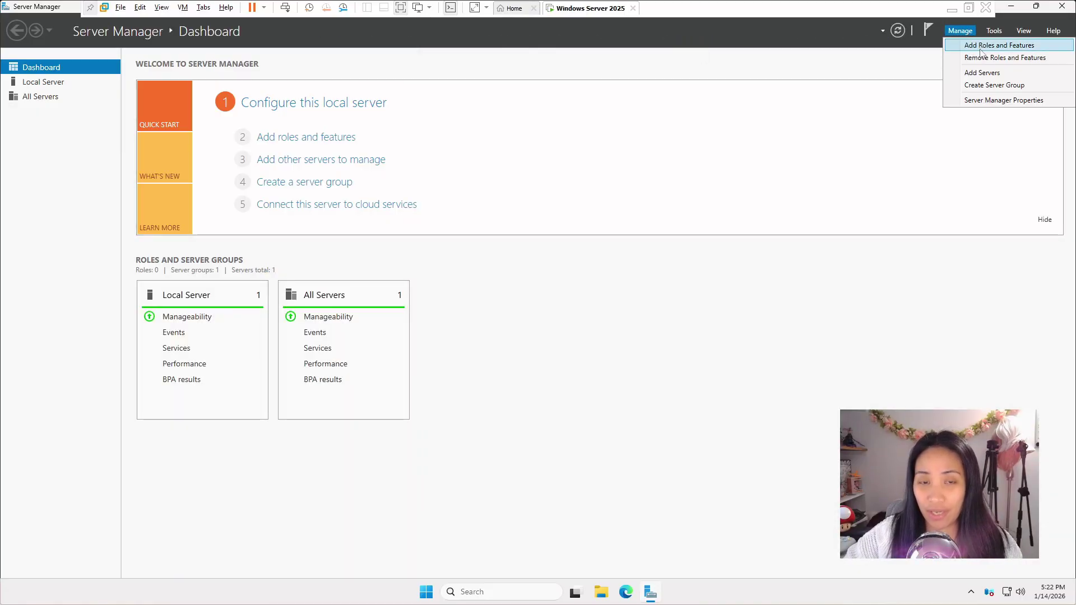
pyautogui.click(981, 46)
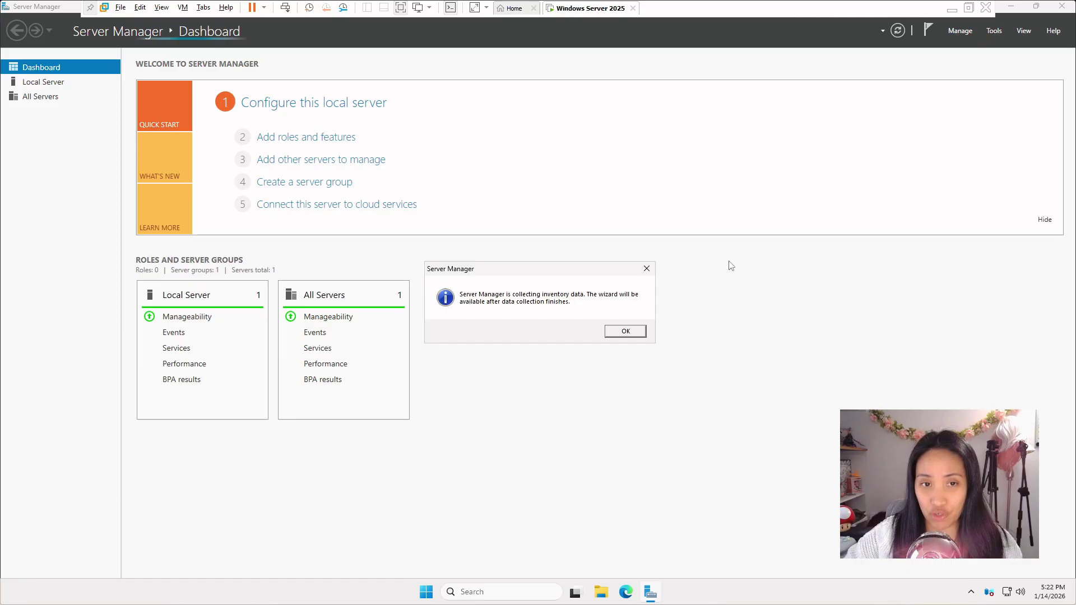
pyautogui.click(624, 332)
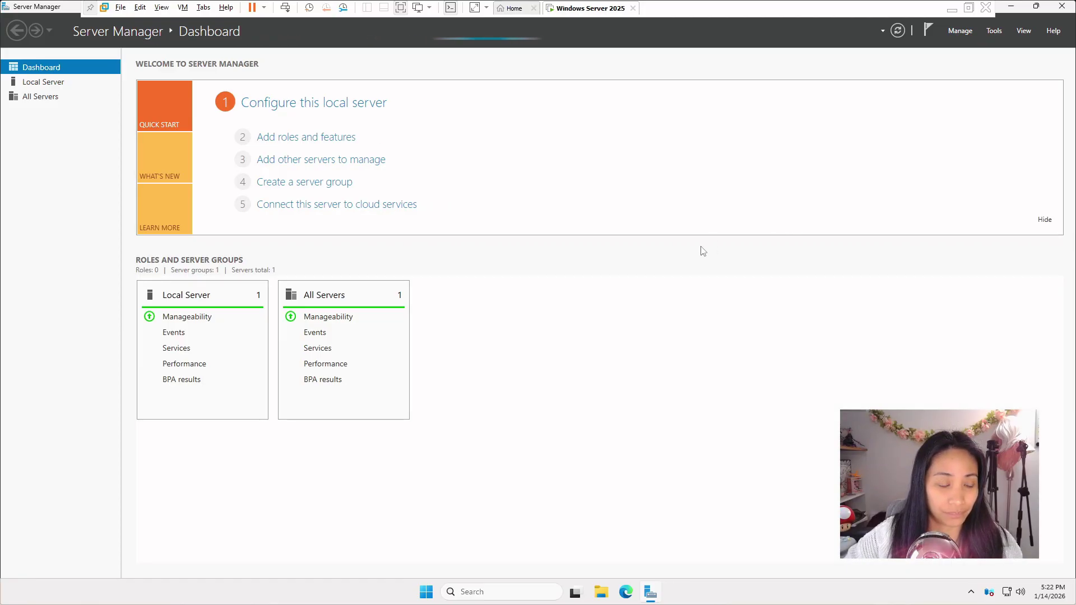
pyautogui.click(956, 29)
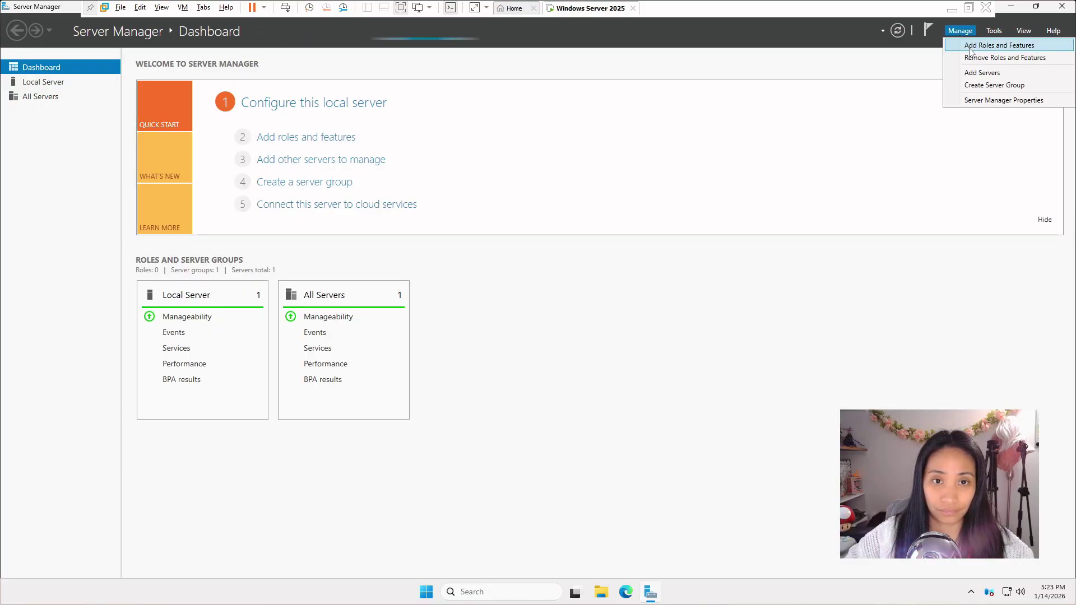
pyautogui.click(980, 45)
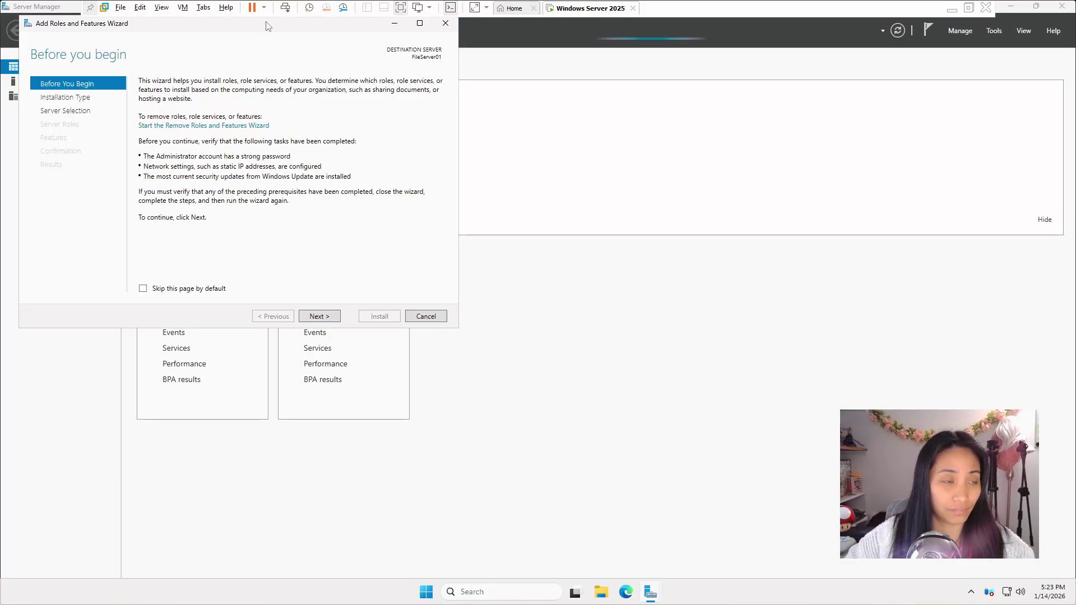
pyautogui.moveTo(267, 28); pyautogui.dragTo(655, 104)
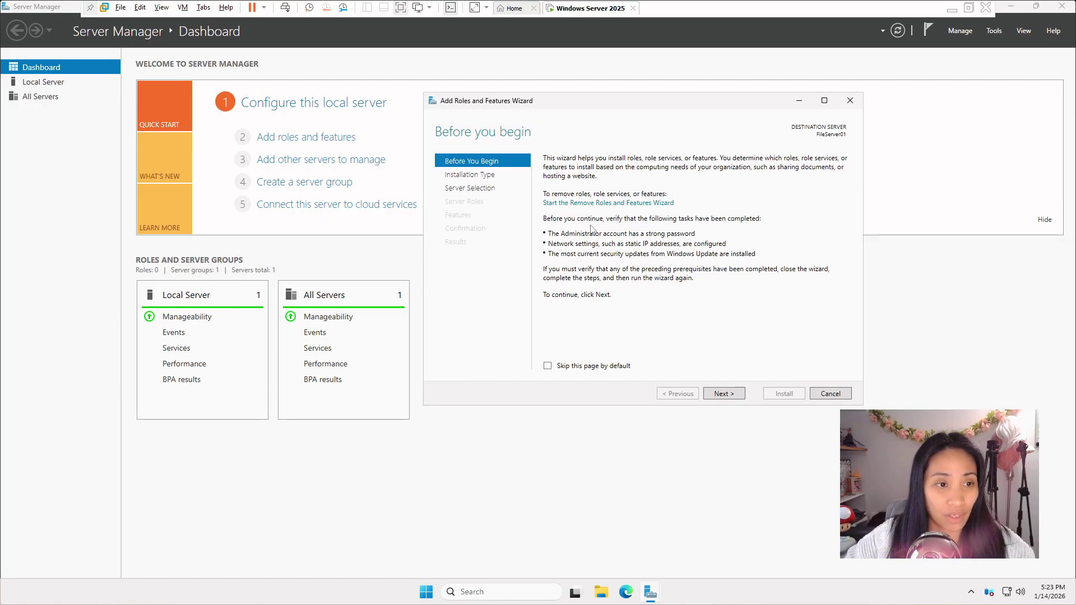
# Step: Install Active Directory Domain Services with its management tools on FileServer01, keeping other defaults
pyautogui.click(720, 394)
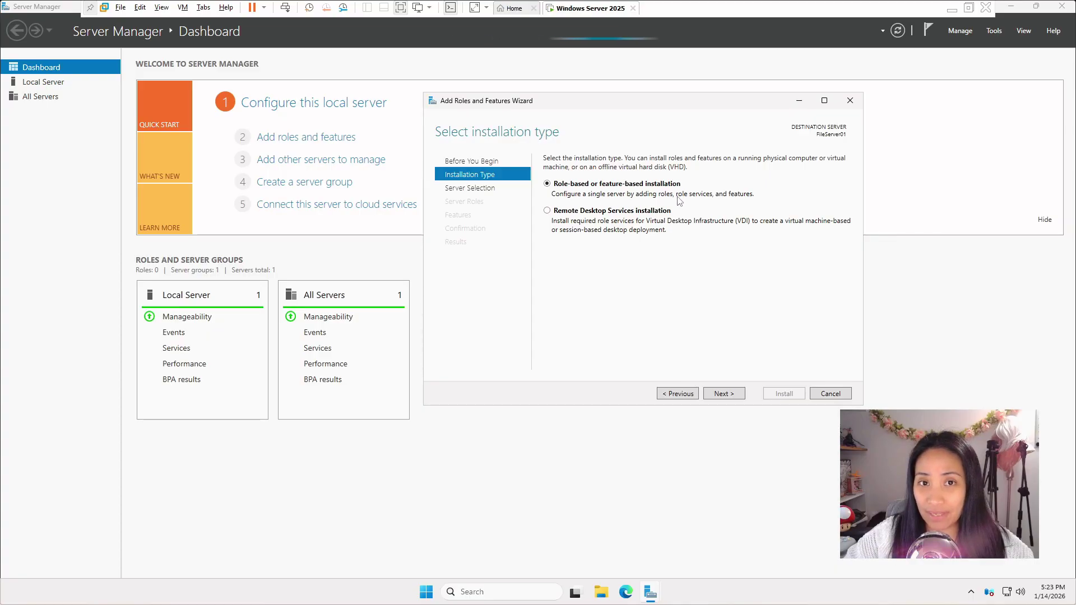
pyautogui.click(718, 404)
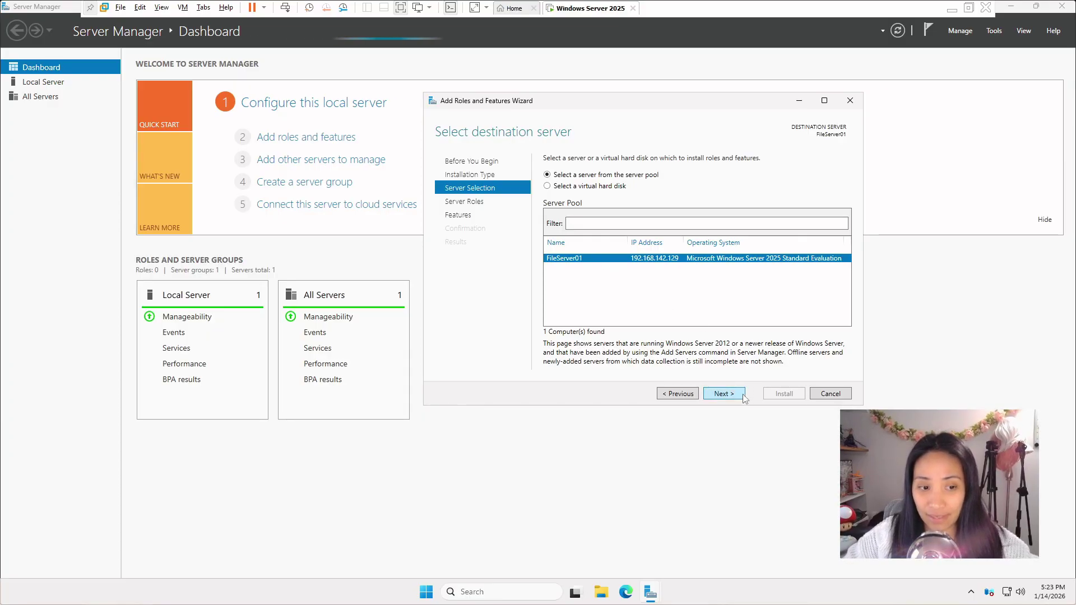
pyautogui.click(722, 393)
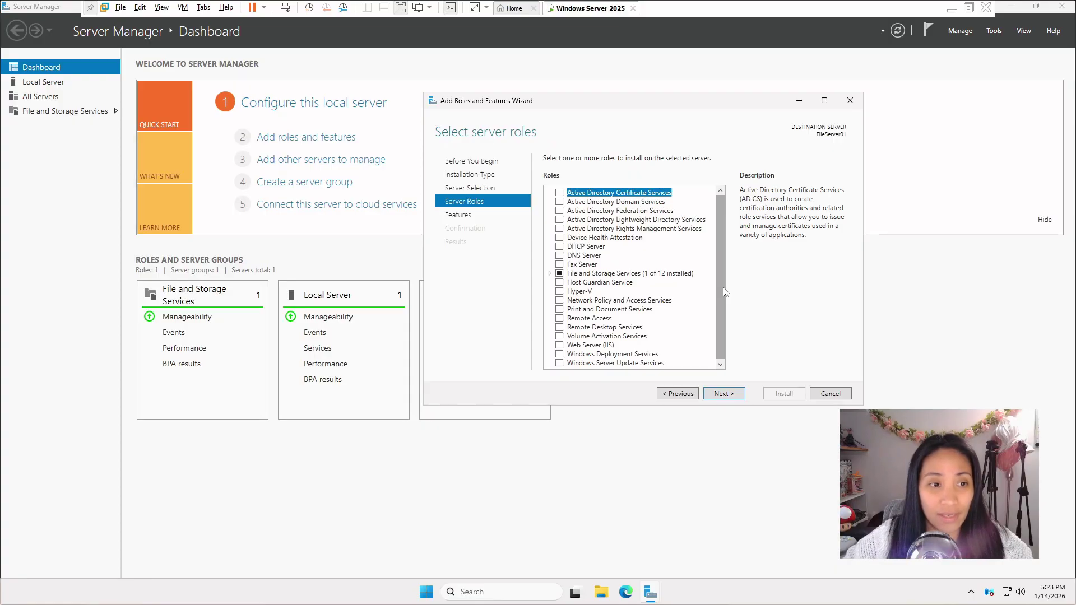
pyautogui.click(559, 202)
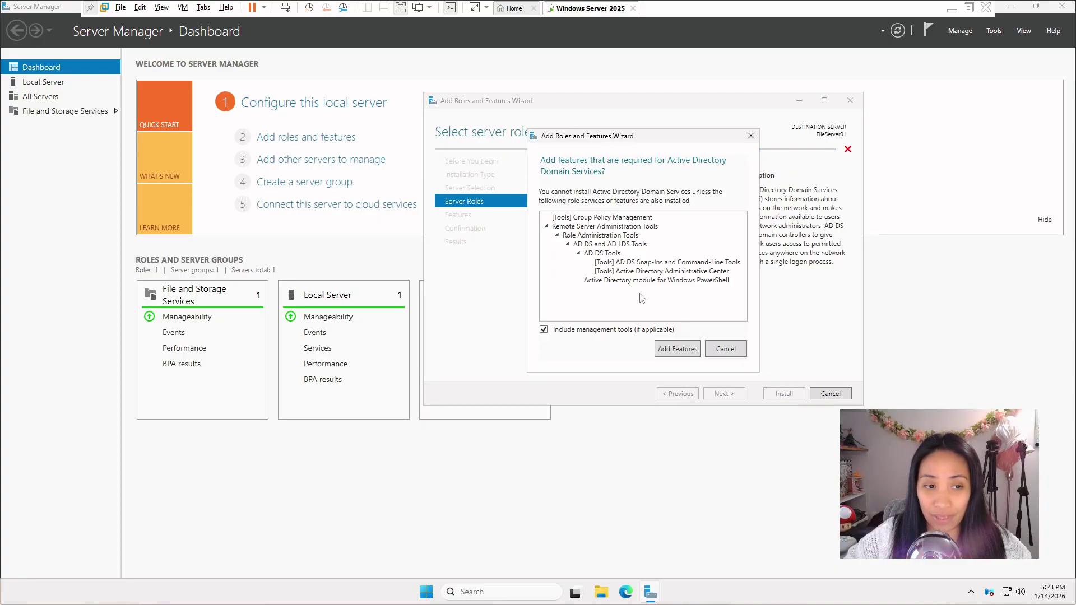
pyautogui.click(677, 348)
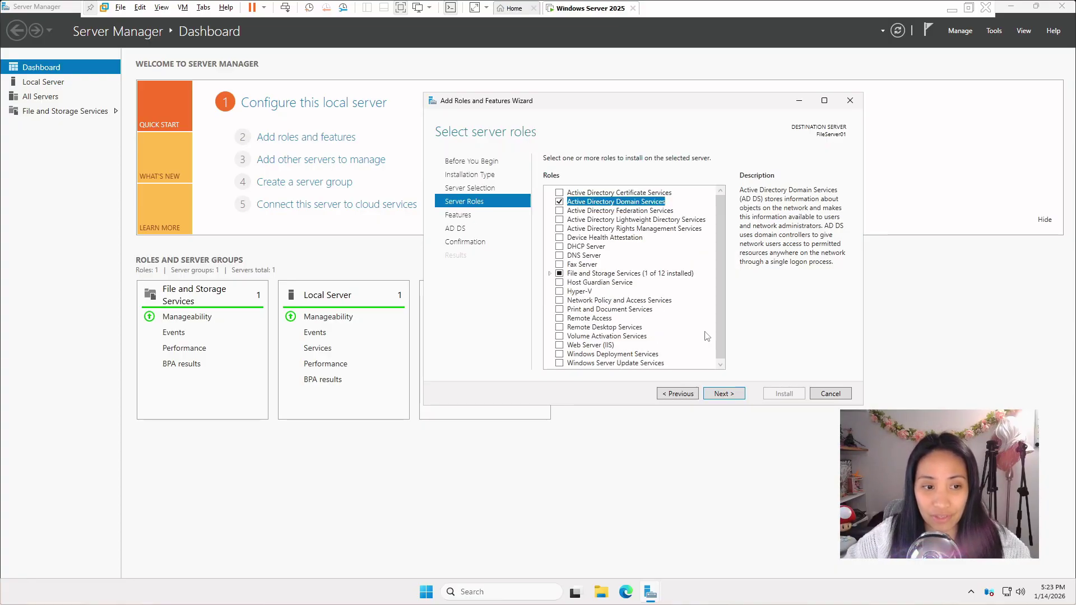
pyautogui.click(732, 395)
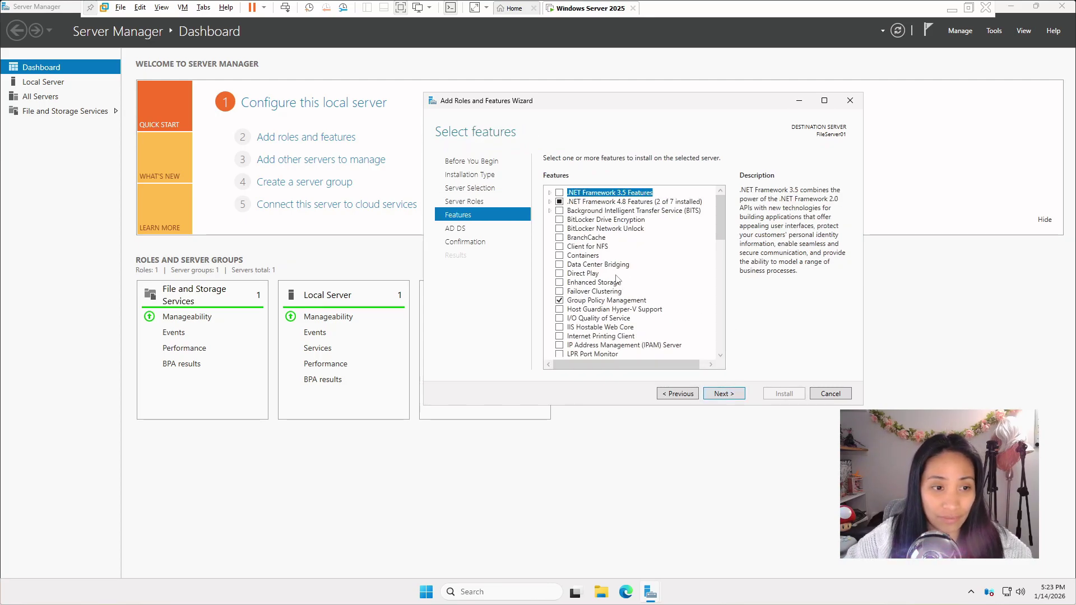
pyautogui.click(726, 395)
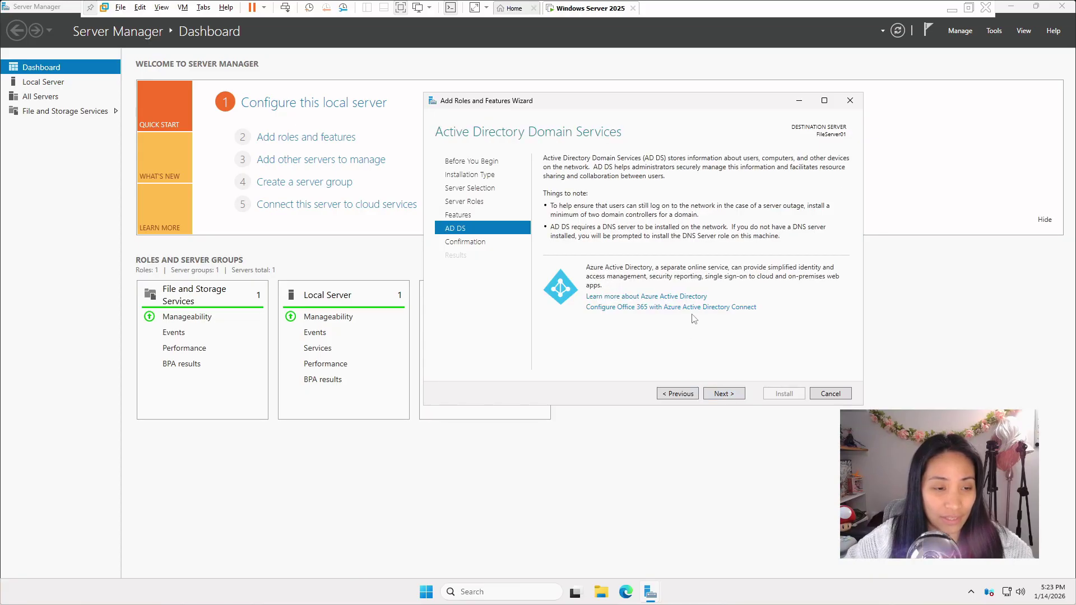
pyautogui.click(723, 395)
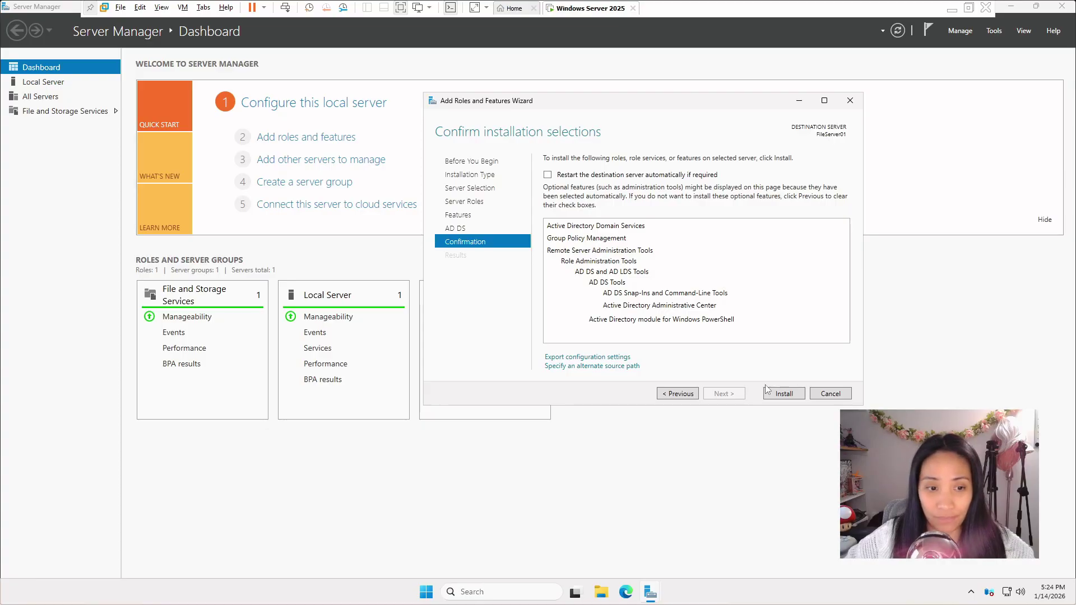
pyautogui.click(785, 395)
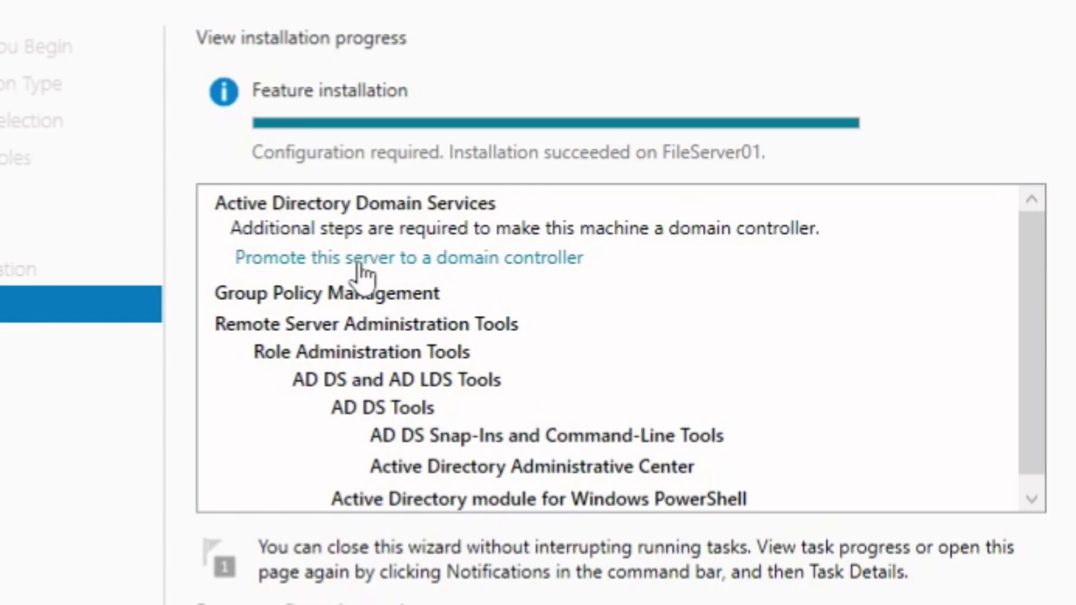
# Step: Start promotion, choose Add a new forest with root domain eastcharmer.local, and continue
pyautogui.click(449, 261)
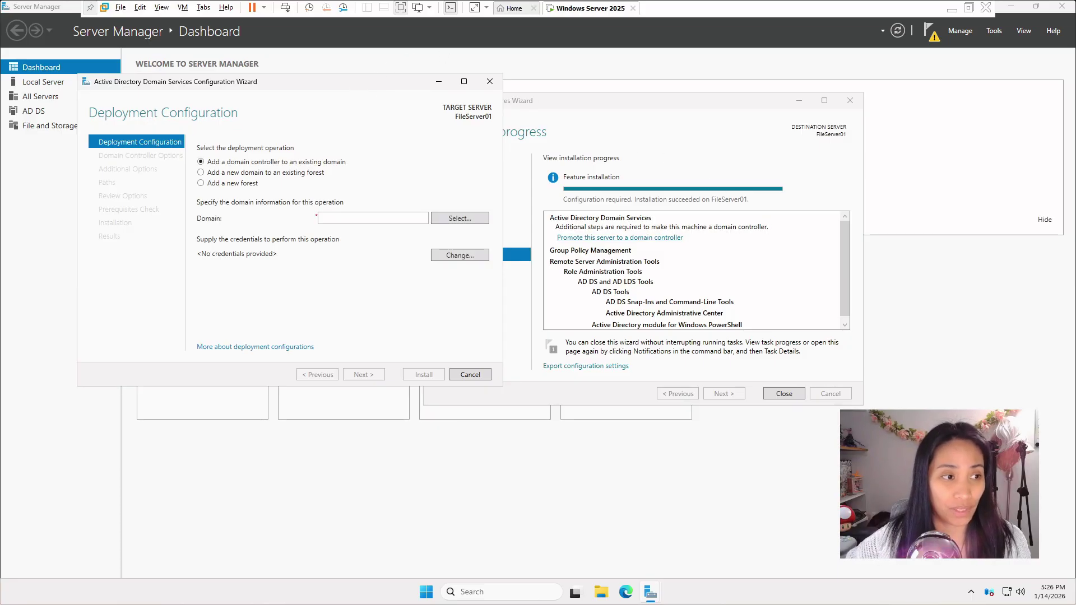
pyautogui.moveTo(332, 90); pyautogui.dragTo(676, 138)
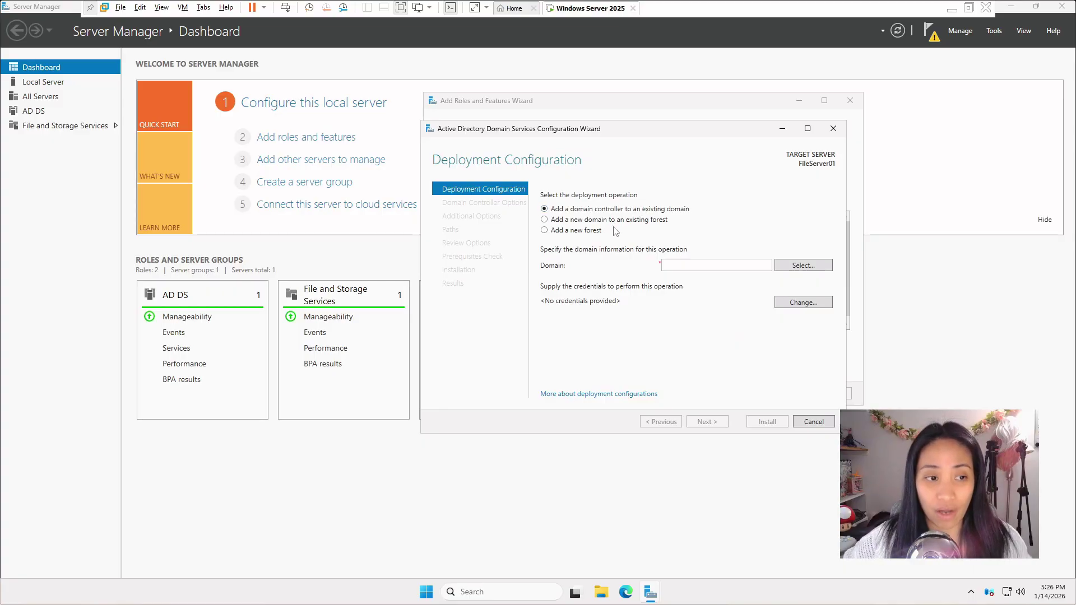
pyautogui.click(544, 231)
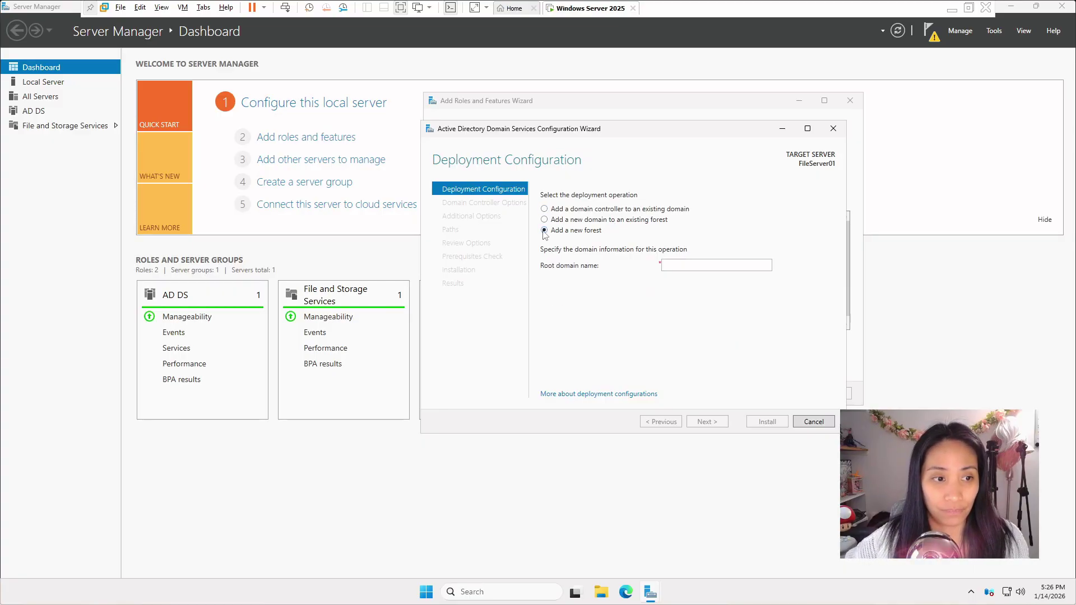
pyautogui.click(728, 265)
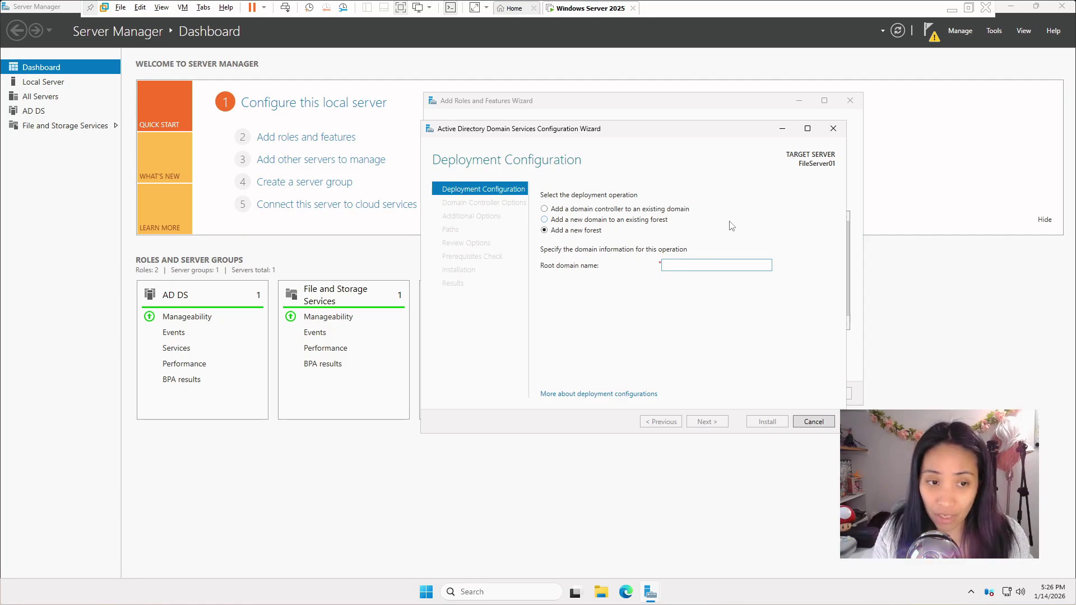
pyautogui.write('homelab.local')
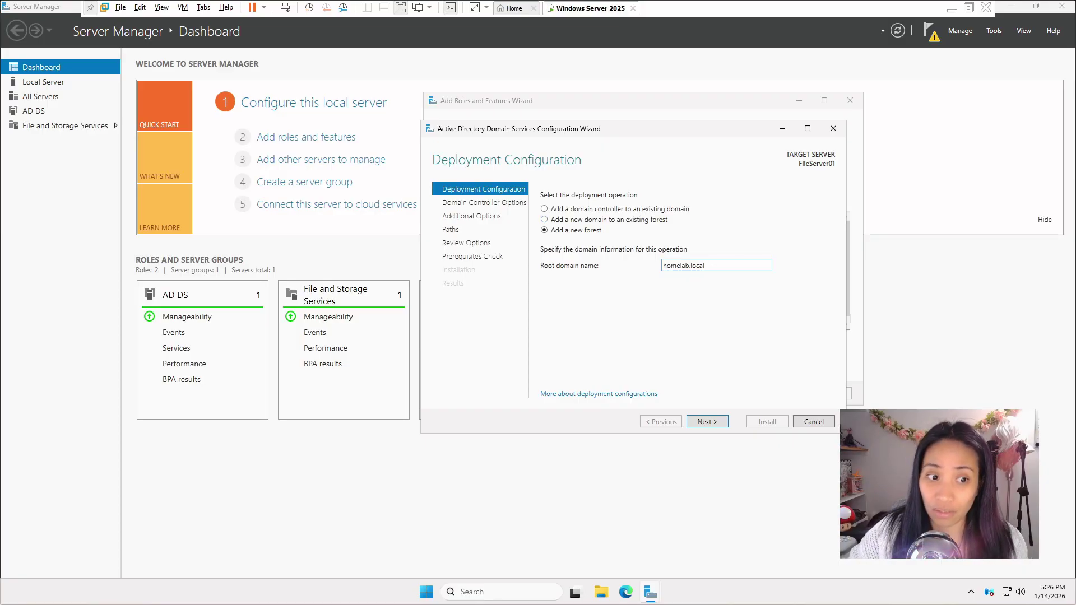
pyautogui.write('eastcharmer')
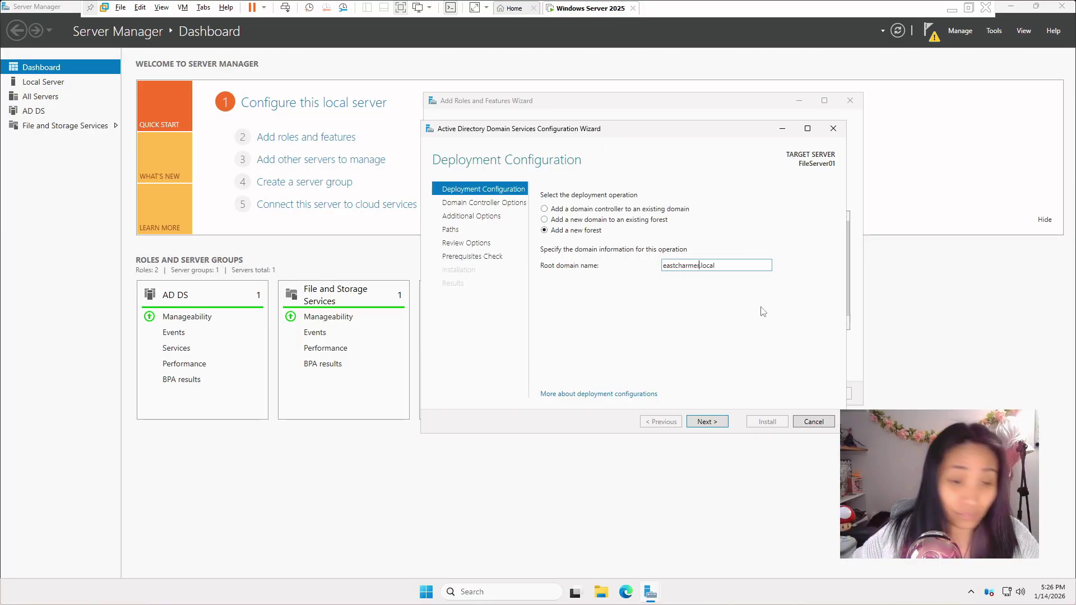
pyautogui.click(714, 426)
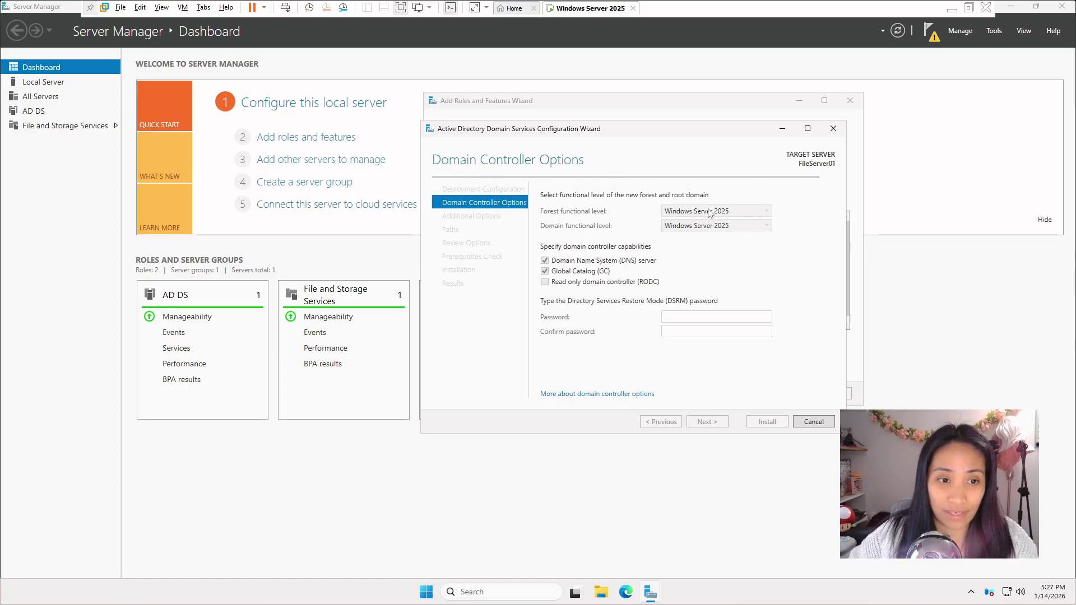
# Step: Enter and confirm the Directory Services Restore Mode password, accepting the domain controller options
pyautogui.click(695, 316)
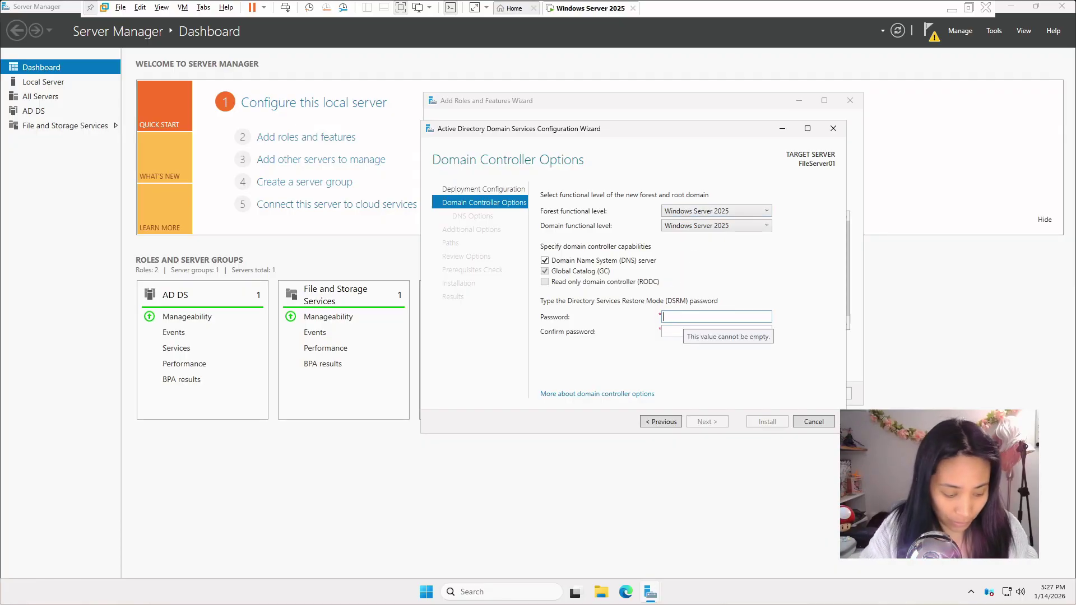
pyautogui.write('P@ssw0rd1')
pyautogui.press('Tab')
pyautogui.write('P@ssw0rd1')
pyautogui.click(708, 422)
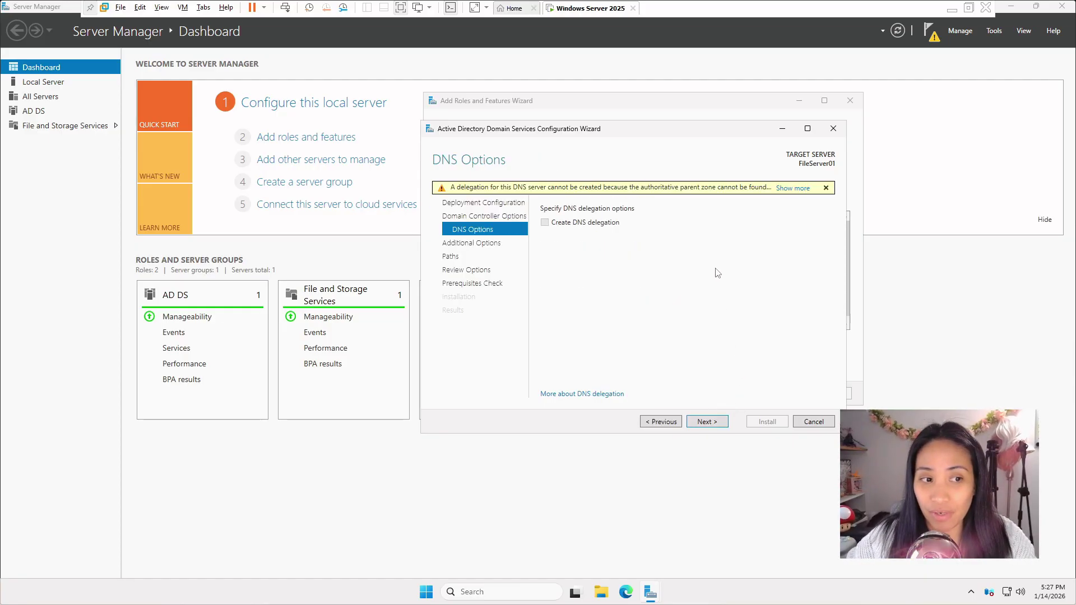
# Step: Accept no DNS delegation, NetBIOS name EASTCHARMER and default paths, then review the summary
pyautogui.click(719, 422)
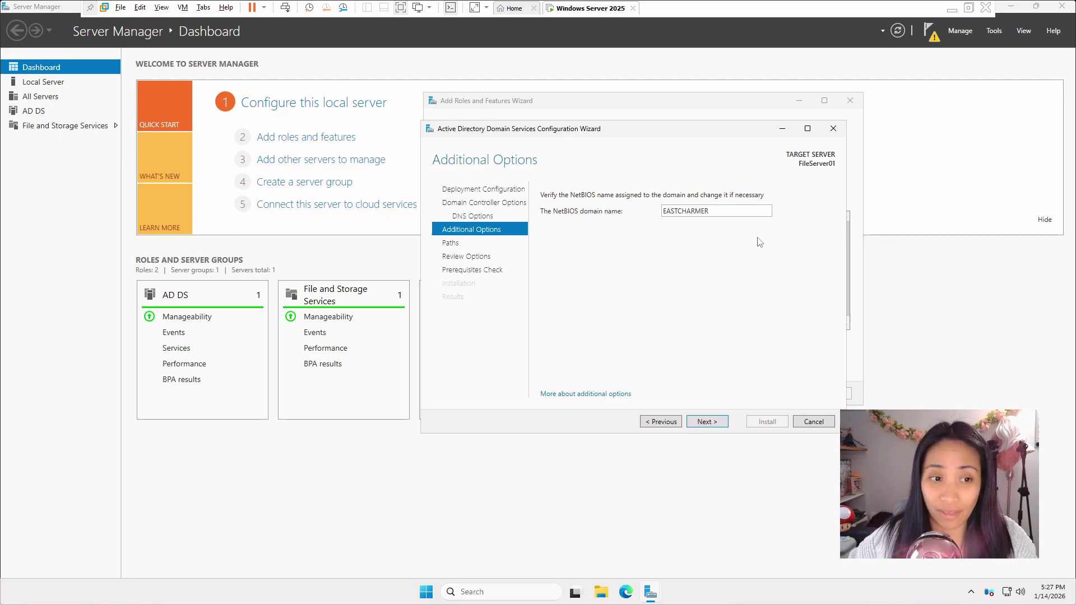
pyautogui.click(710, 423)
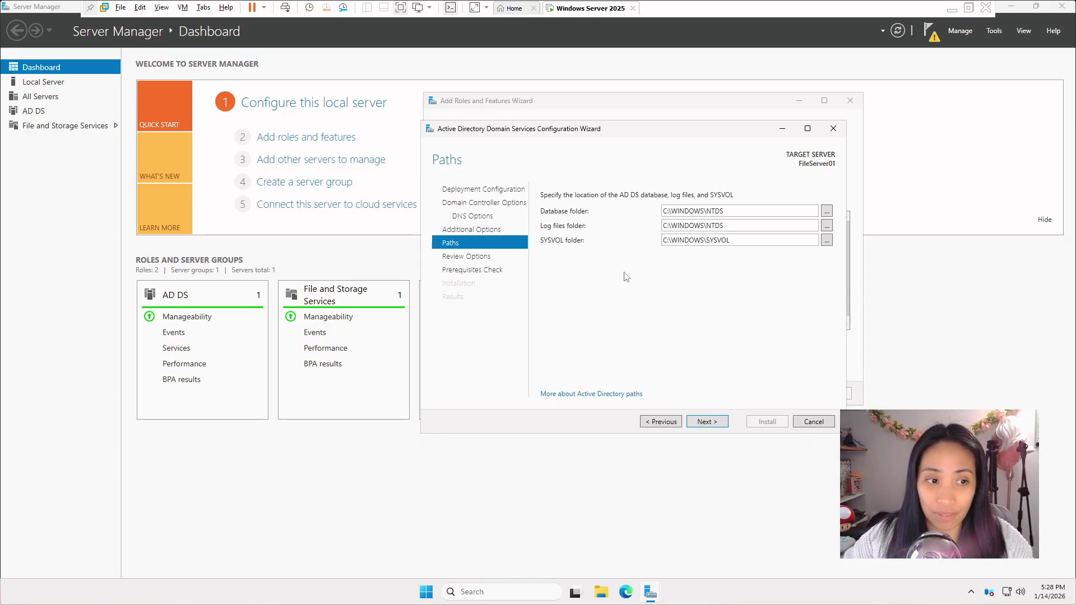
pyautogui.click(710, 423)
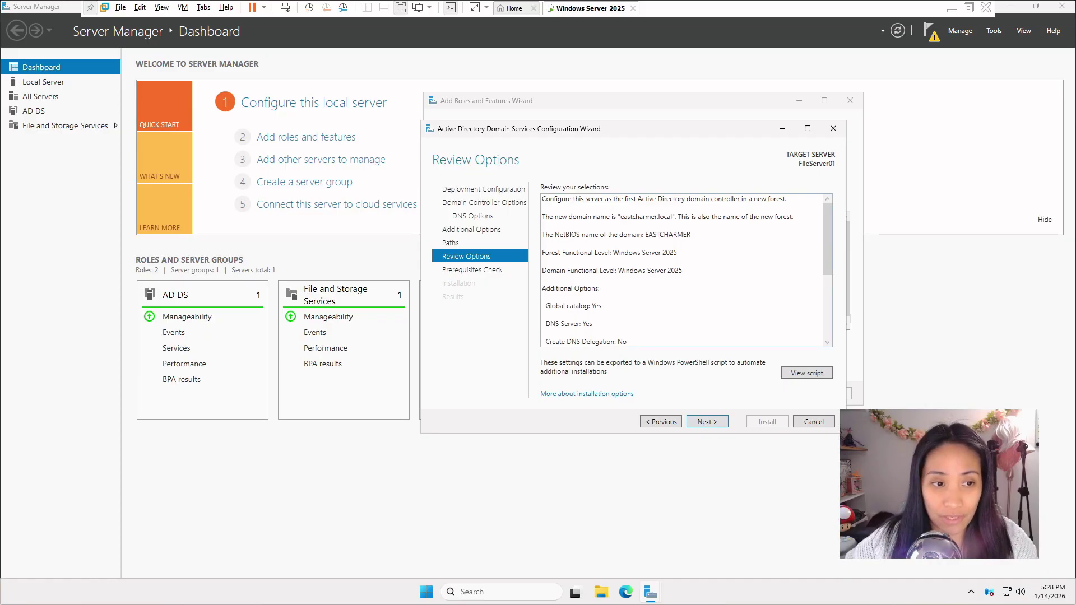
pyautogui.hotkey('ctrl', 'a')
pyautogui.scroll(-5, 681, 271)
pyautogui.scroll(5, 681, 271)
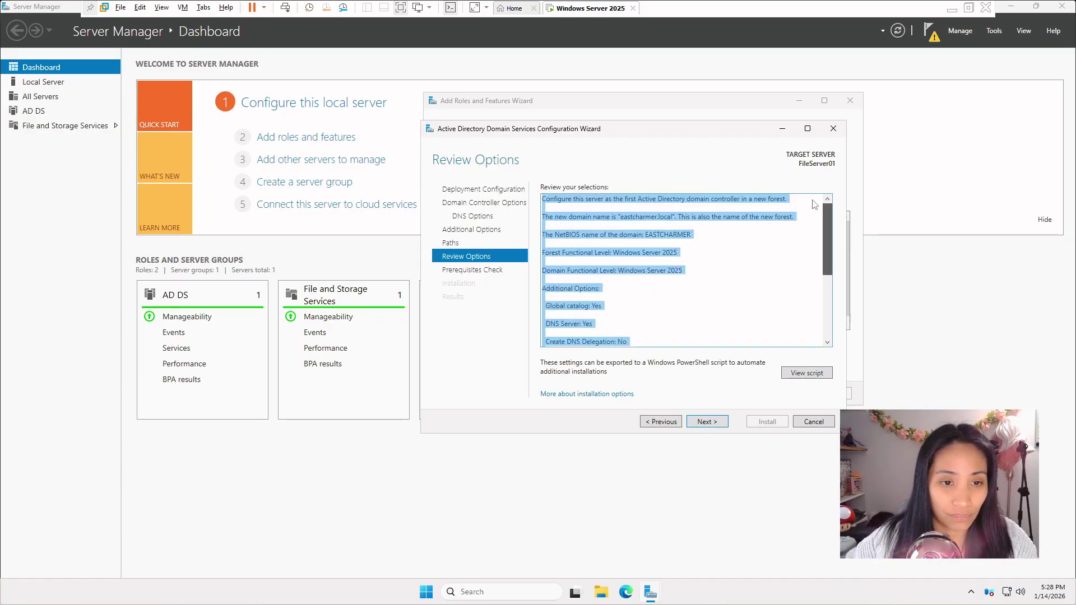
# Step: Run the prerequisites check, step back, and rerun it until all checks pass
pyautogui.click(705, 421)
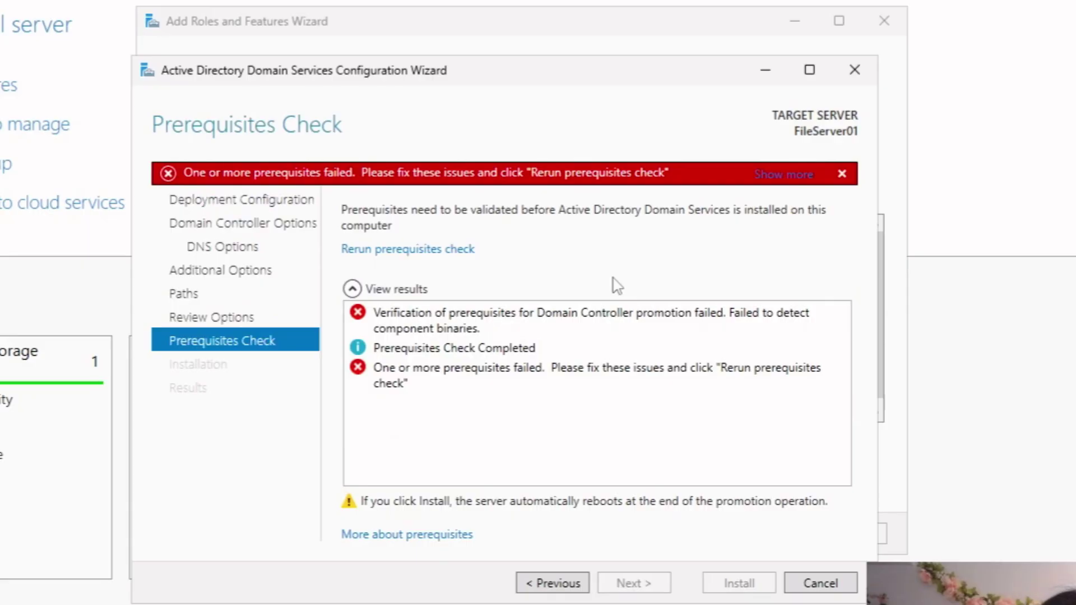
pyautogui.click(552, 583)
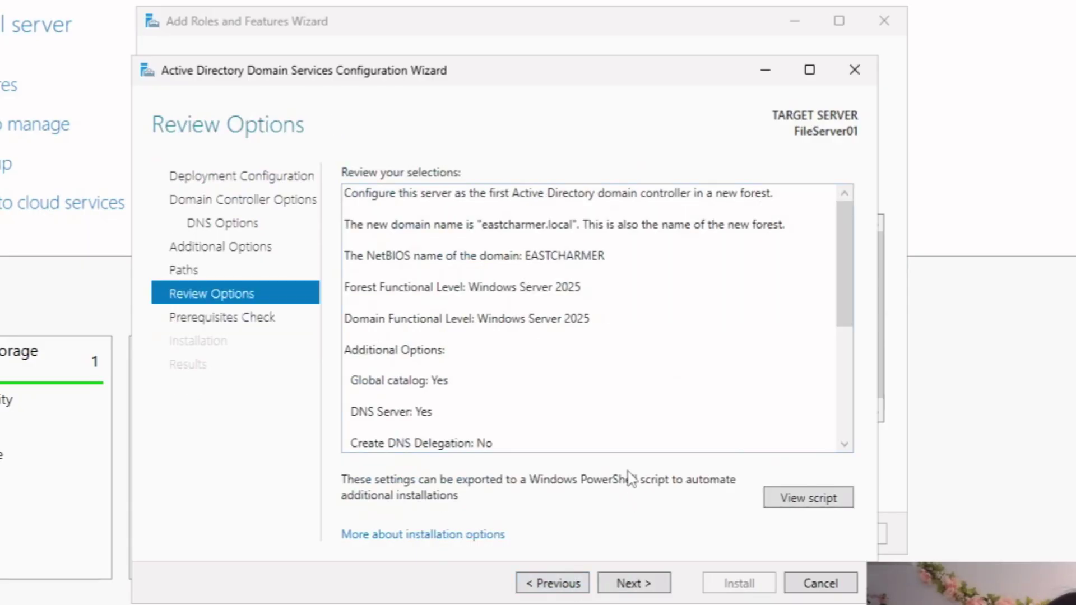
pyautogui.click(563, 583)
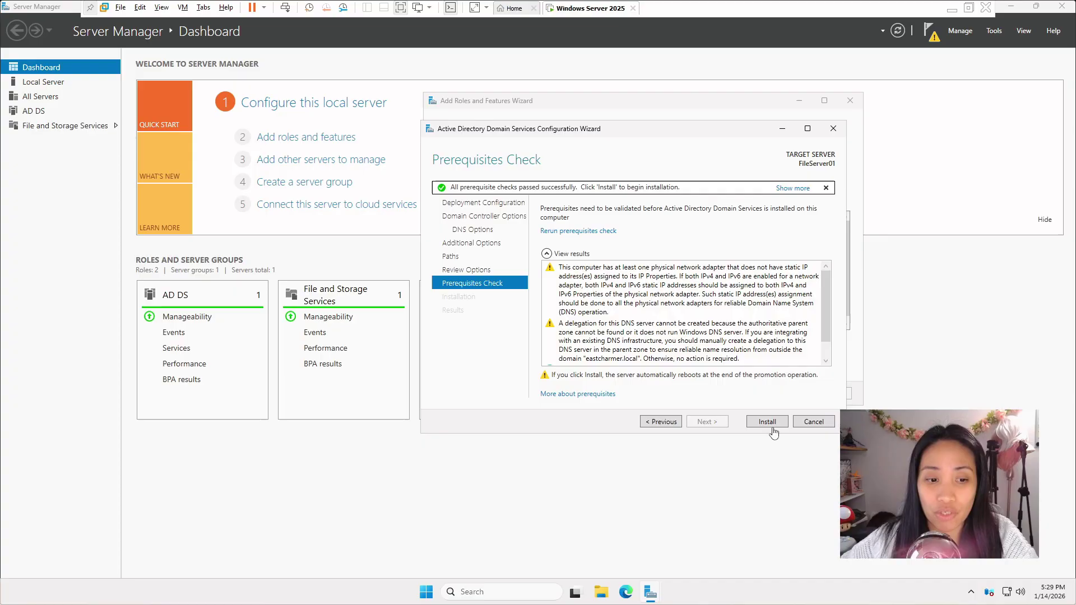
pyautogui.press('Num_Lock')
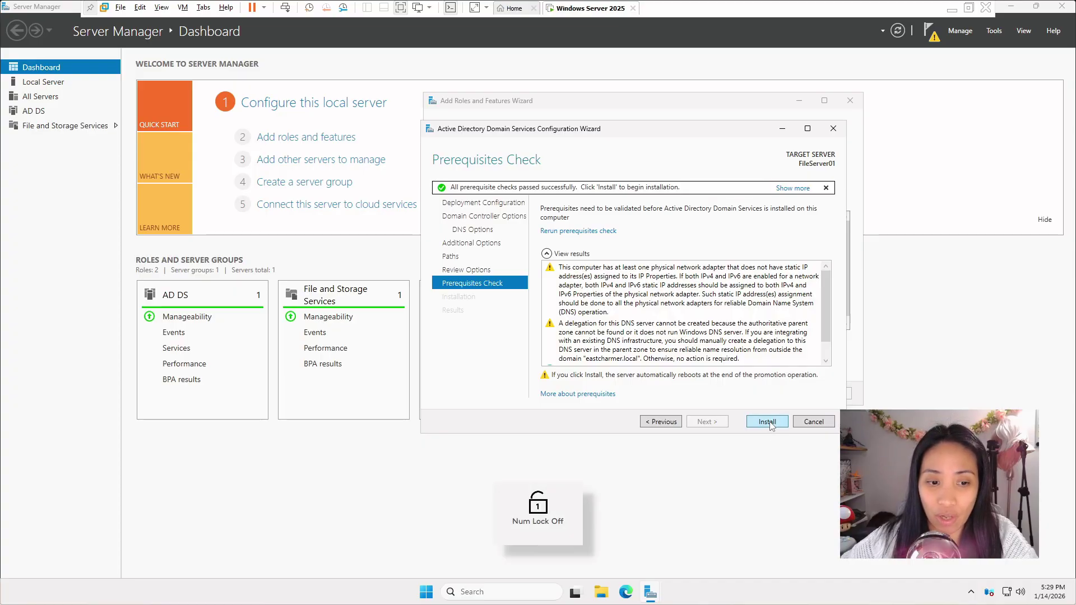
# Step: Install the domain controller and, after the reboot, sign in as EASTCHARMER\Administrator
pyautogui.click(772, 427)
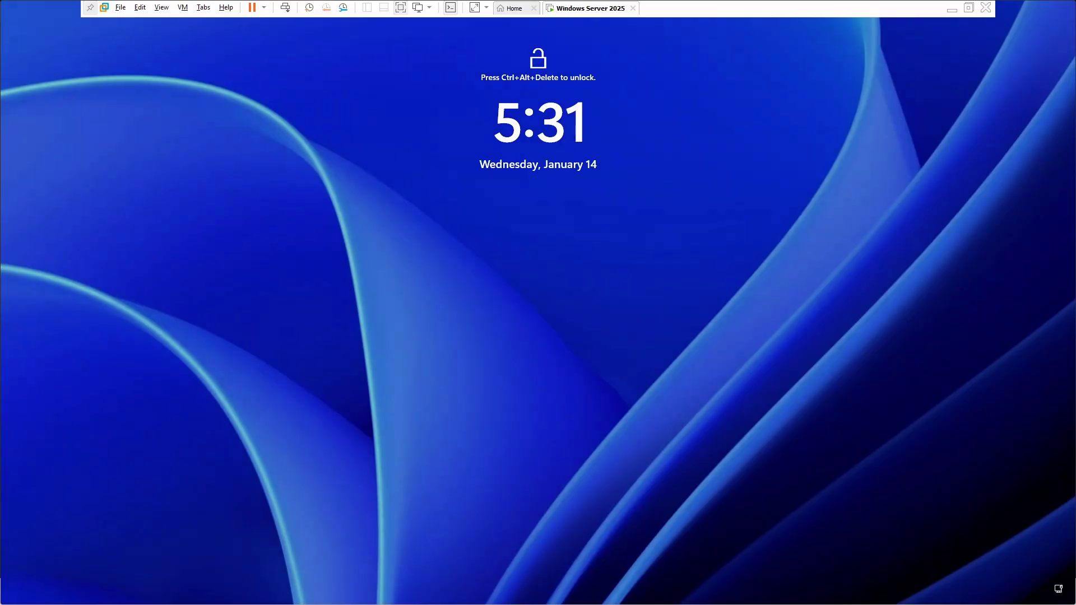
pyautogui.press('ctrl+alt+Insert')
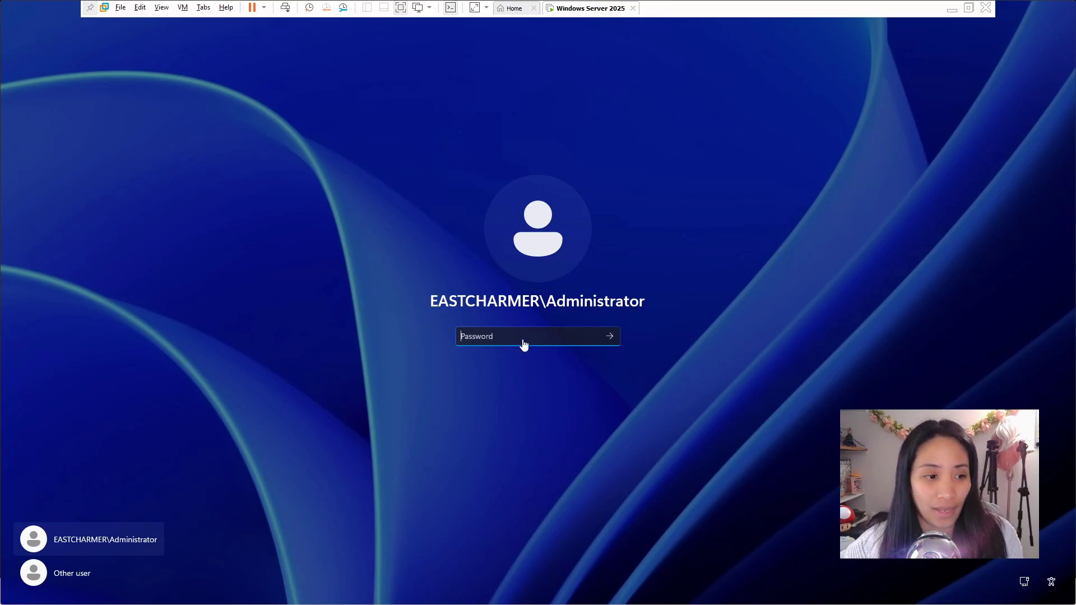
pyautogui.press('Num_Lock')
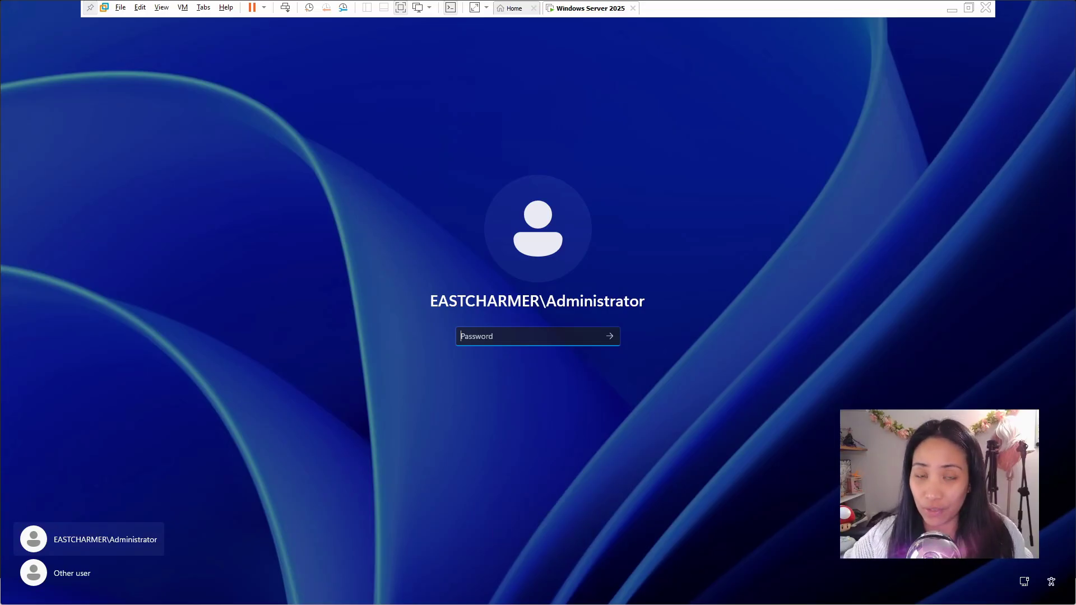
pyautogui.write('P')
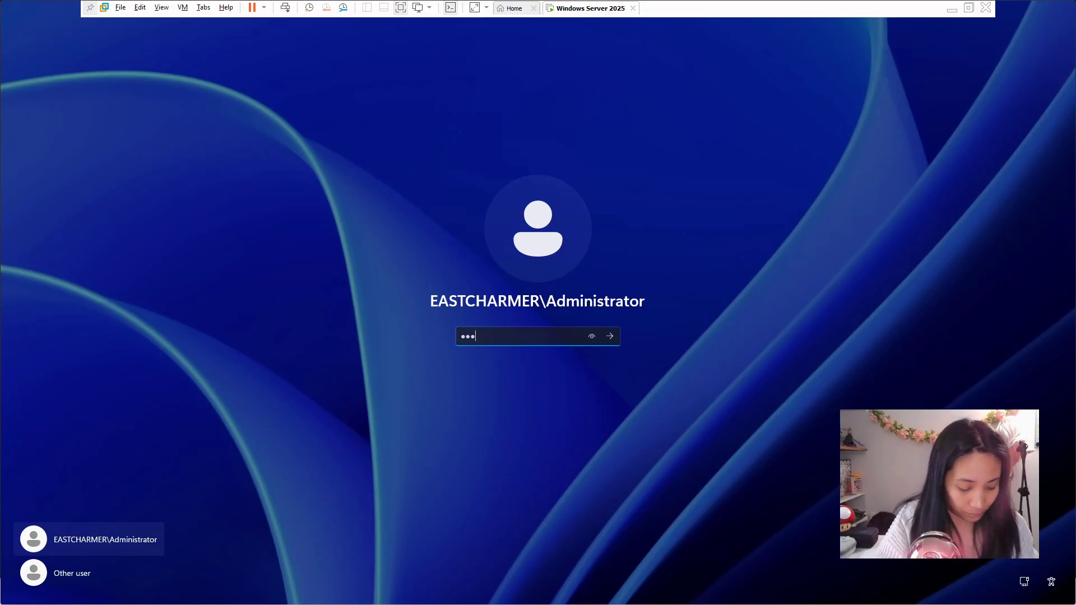
pyautogui.write('@ssw0rd')
pyautogui.press('Return')
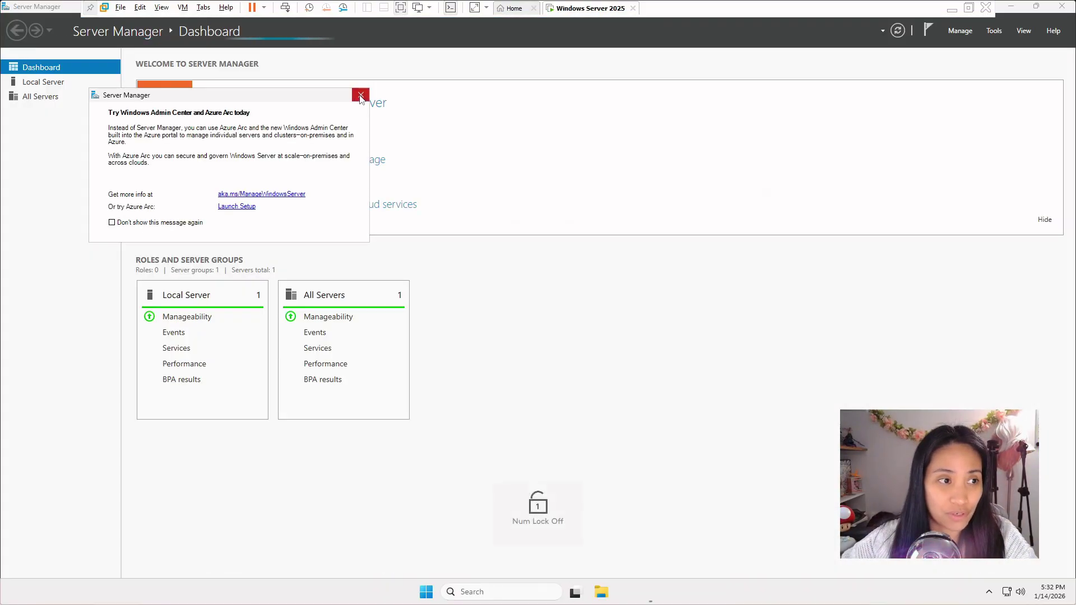
# Step: Close the Admin Center pop-up and Server Manager, then open Windows Tools from Start's All list
pyautogui.click(361, 97)
pyautogui.click(1062, 6)
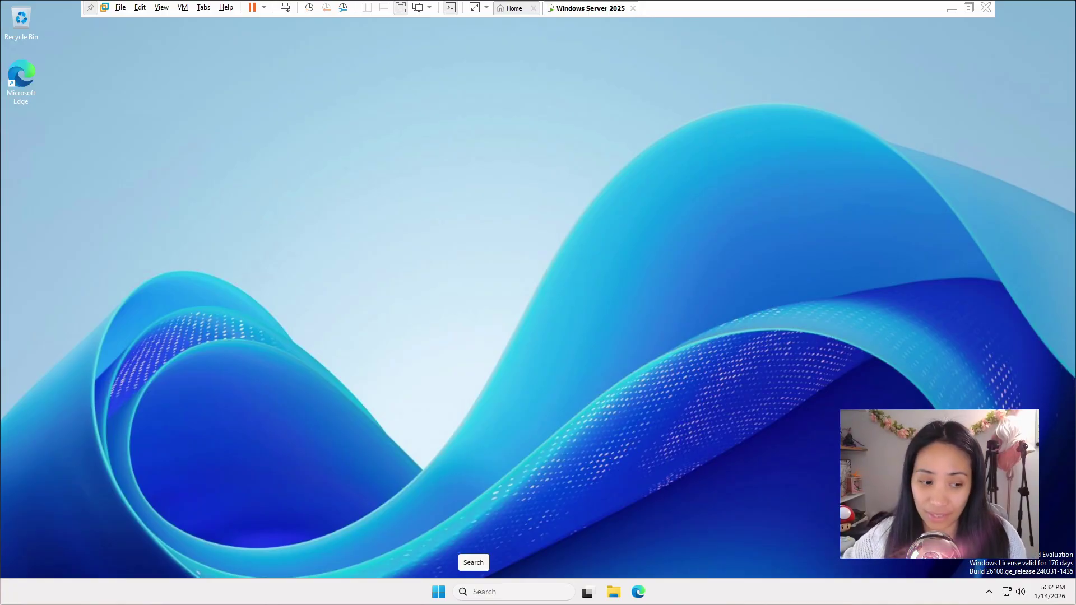
pyautogui.click(439, 594)
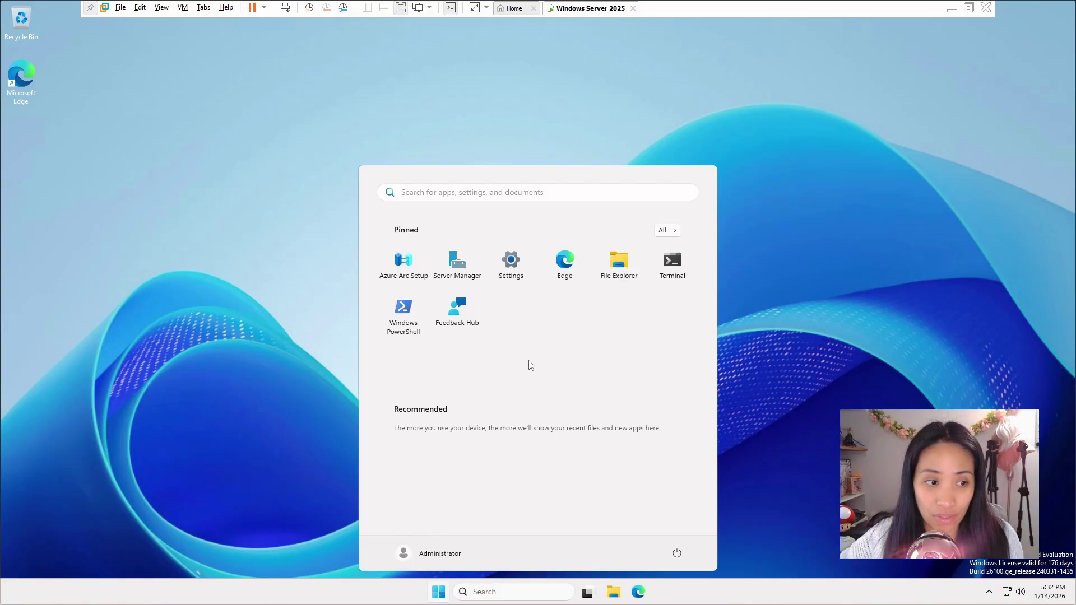
pyautogui.click(666, 231)
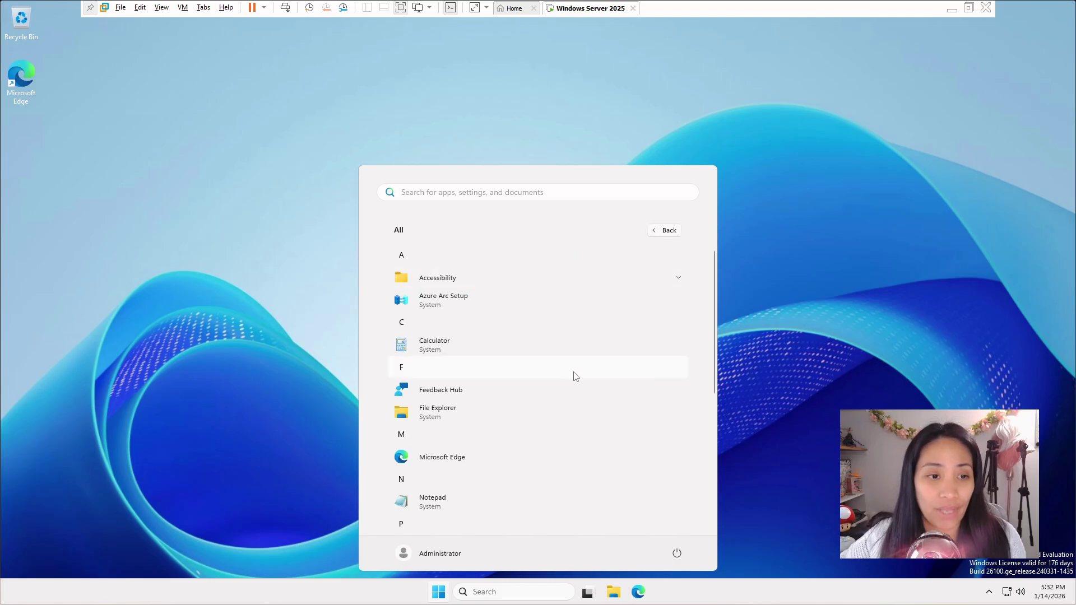
pyautogui.scroll(-5, 575, 374)
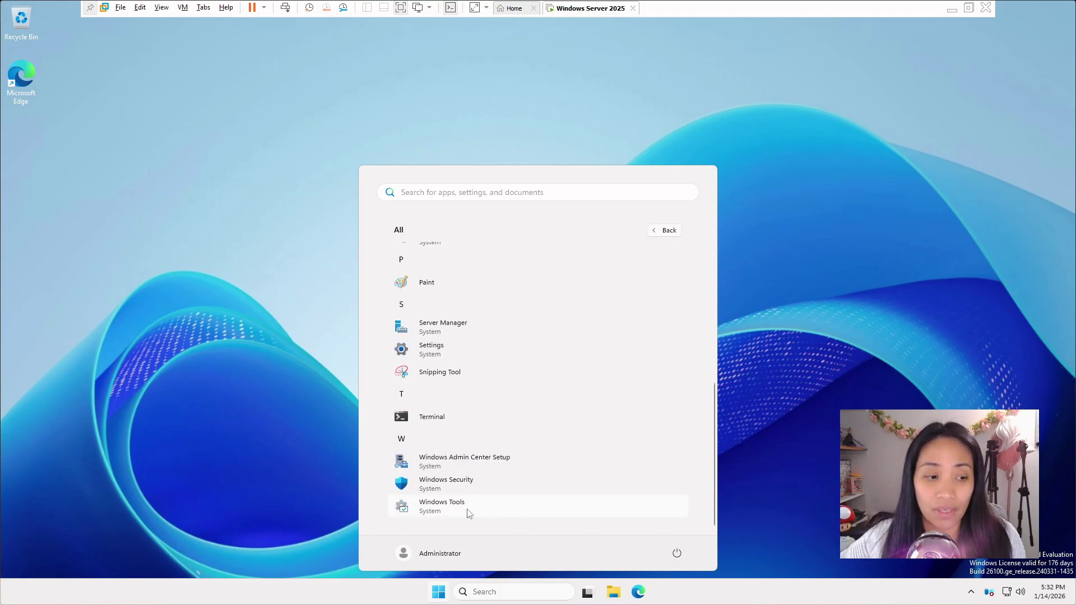
pyautogui.click(455, 511)
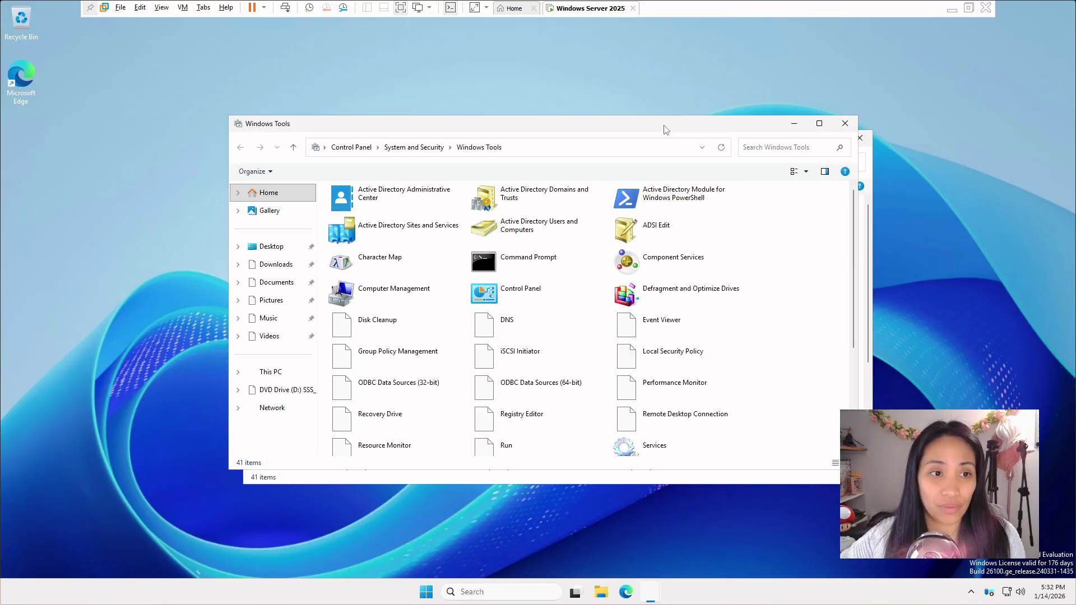
pyautogui.moveTo(668, 127); pyautogui.dragTo(686, 125)
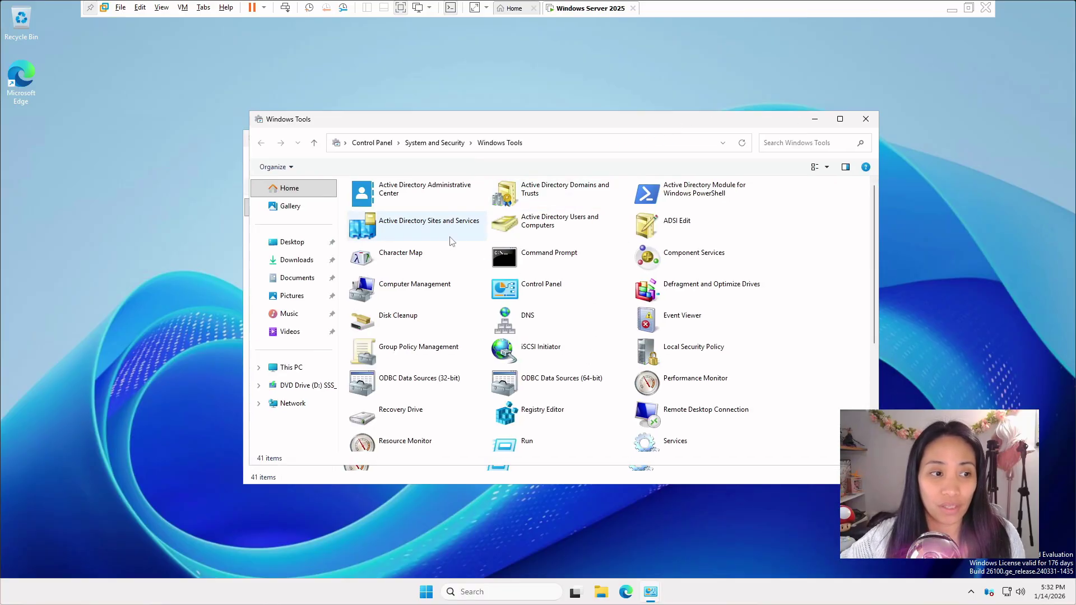